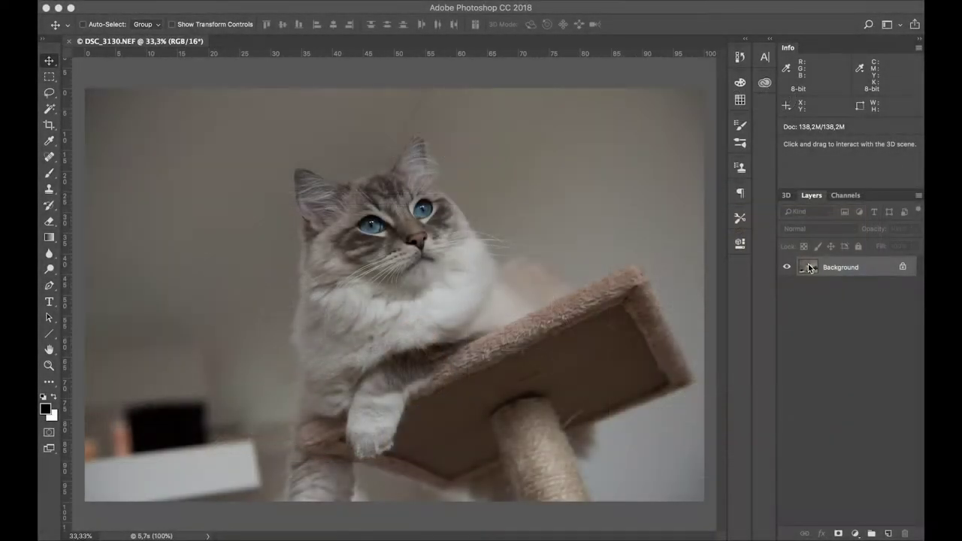
- Duplicate the Background layer as Background copy and zoom in to inspect the cat's eyes
left_click_drag(871, 270, 887, 533)
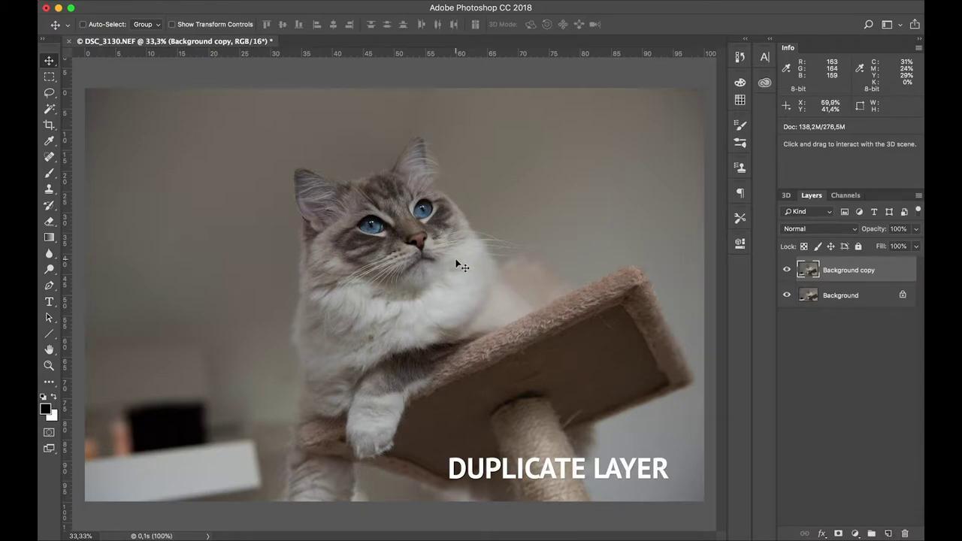
key("ctrl+plus")
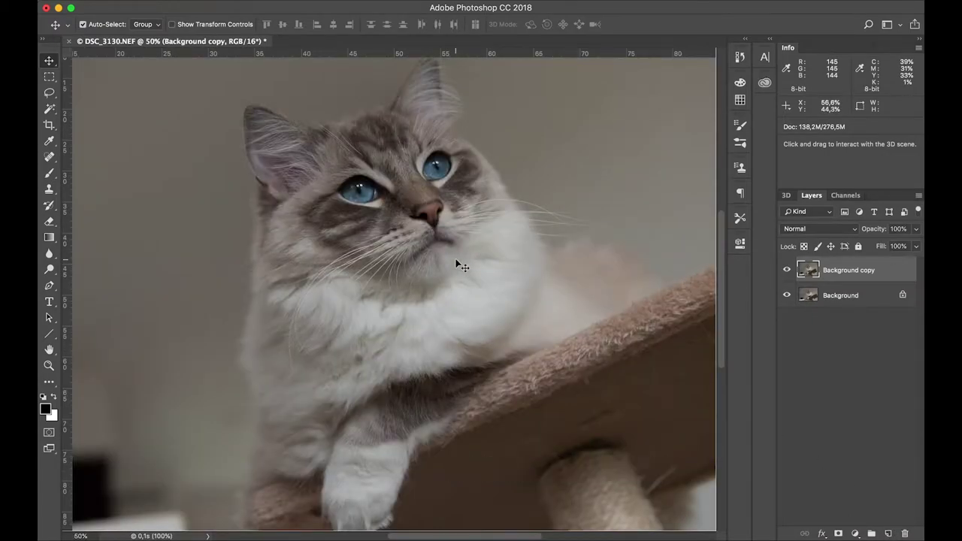
key("ctrl+plus")
key("ctrl+plus")
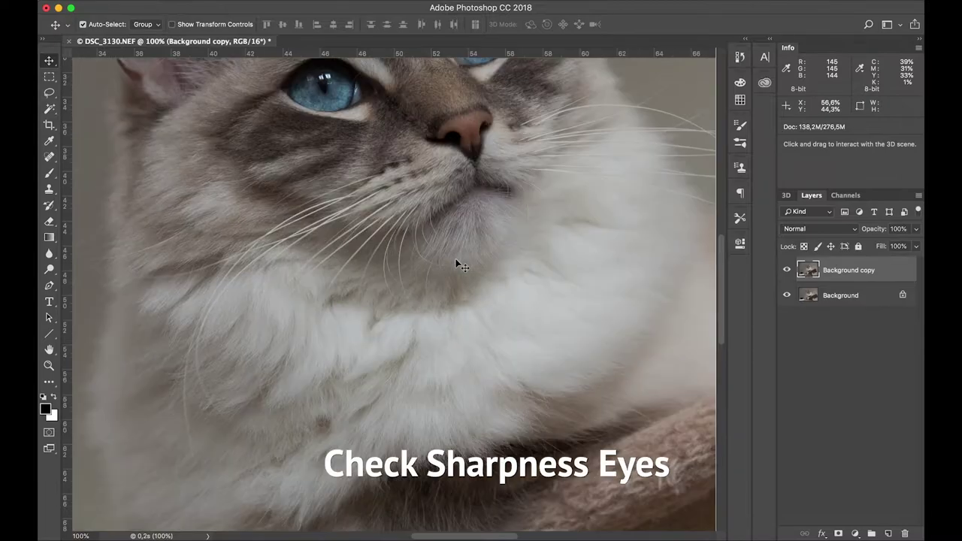
left_click_drag(438, 116, 451, 322)
key("ctrl+r")
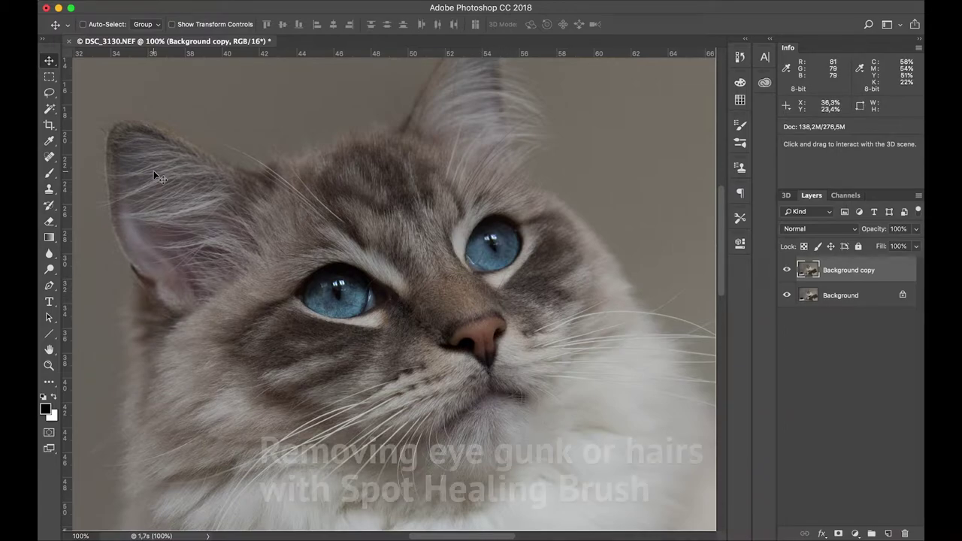
- Spot-heal the dark hair beside the right-side eye, then zoom back out
left_click(49, 156)
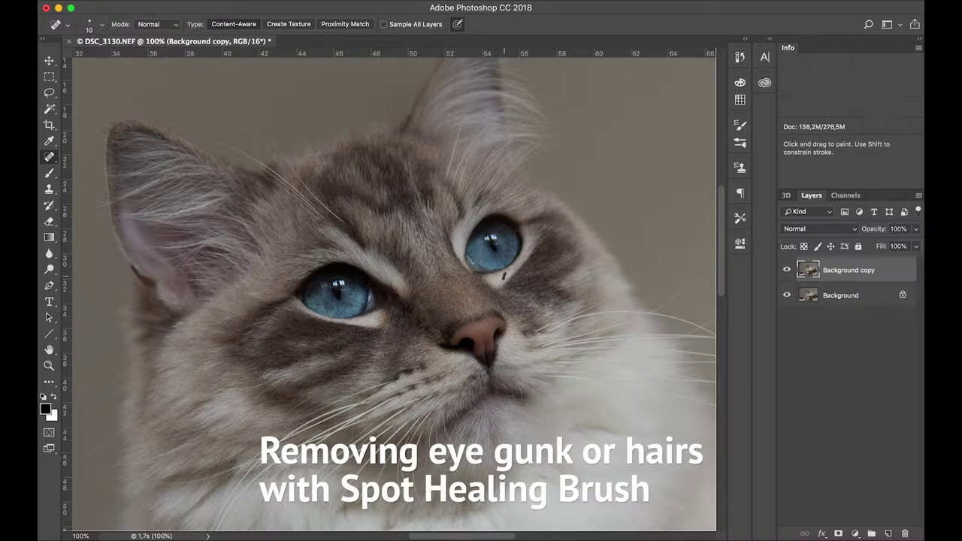
left_click_drag(502, 275, 498, 290)
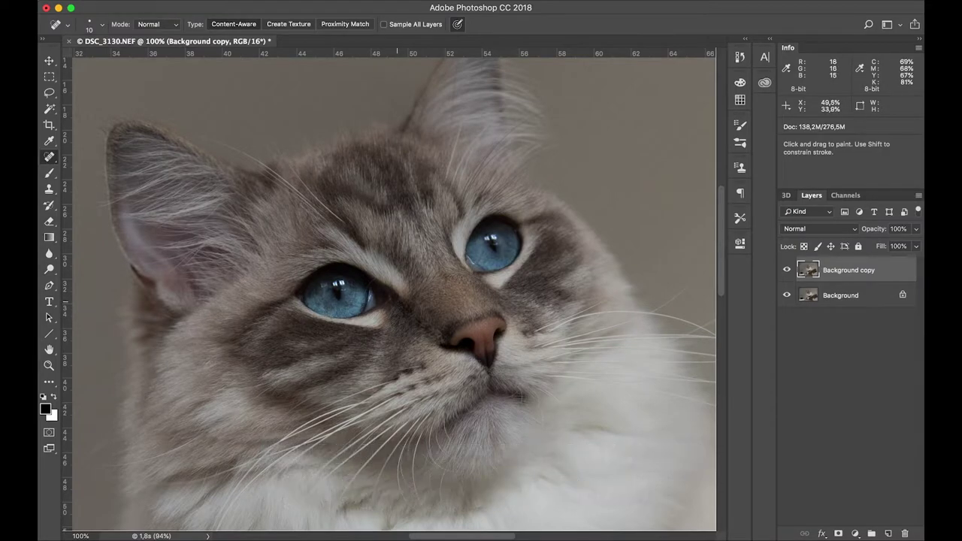
key("ctrl+minus")
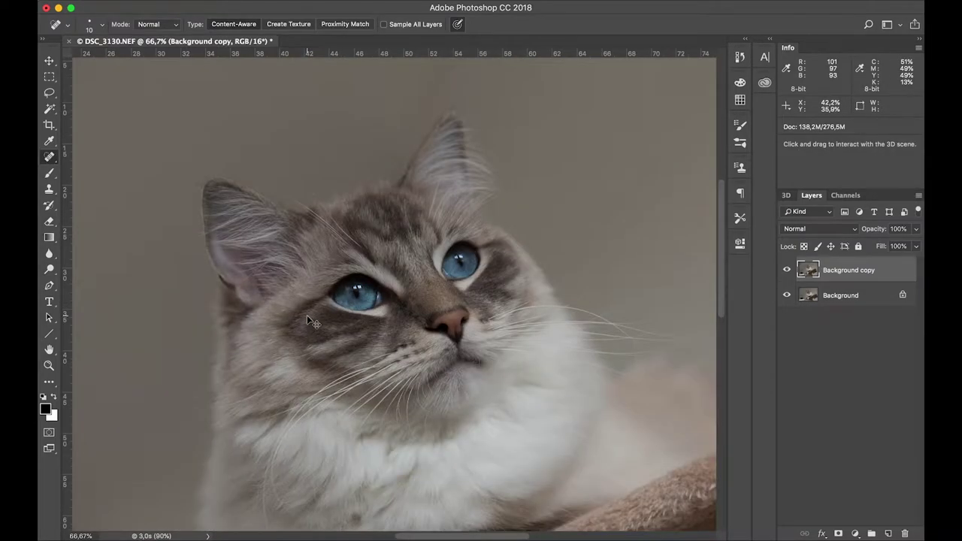
key("ctrl+minus")
key("ctrl+minus")
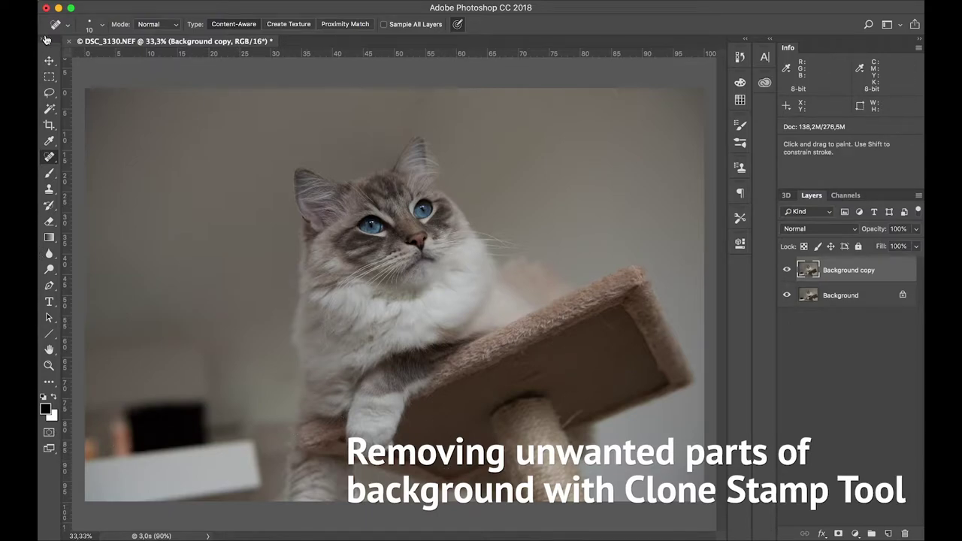
- Duplicate Background copy into a new layer and set a Clone Stamp source on the grey wall
left_click(49, 60)
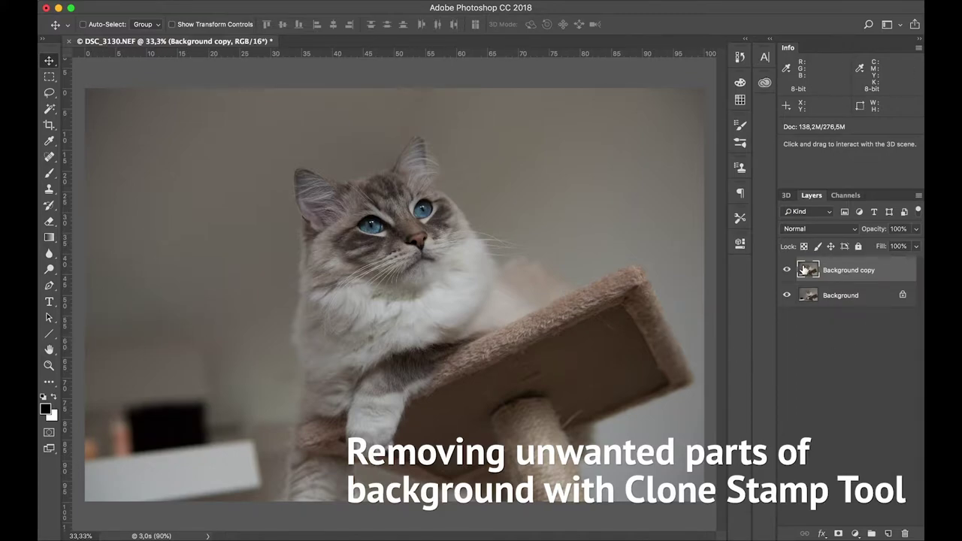
left_click_drag(804, 270, 888, 532)
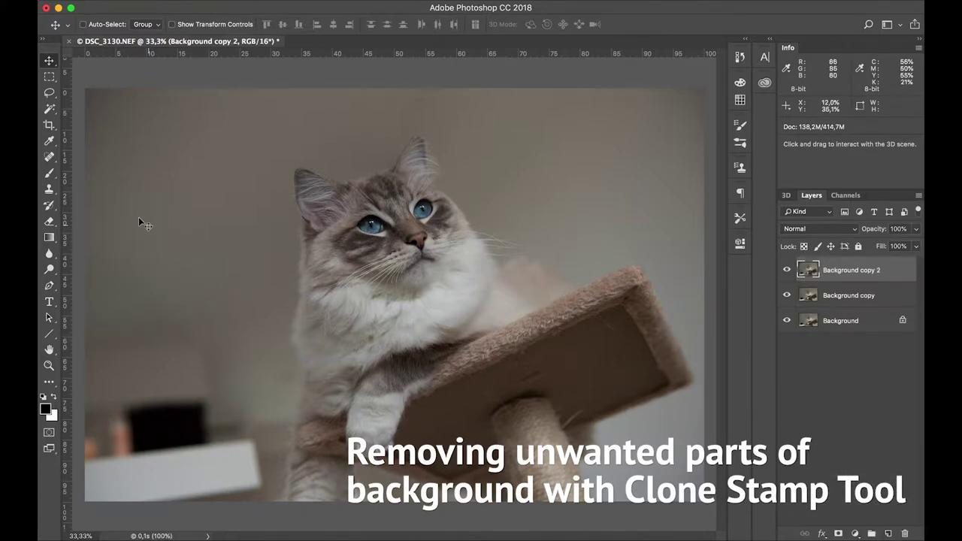
left_click(49, 188)
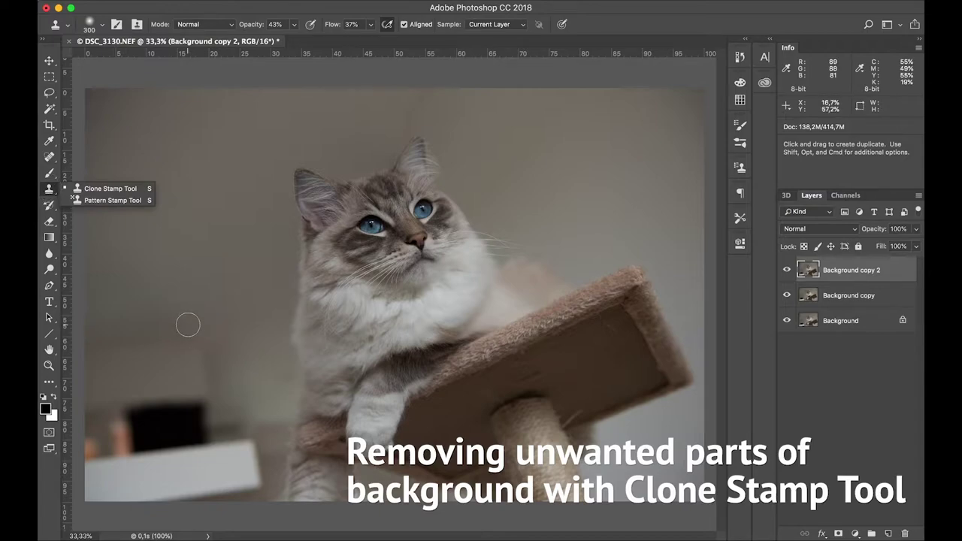
key("bracketright")
key("bracketright")
key("bracketright")
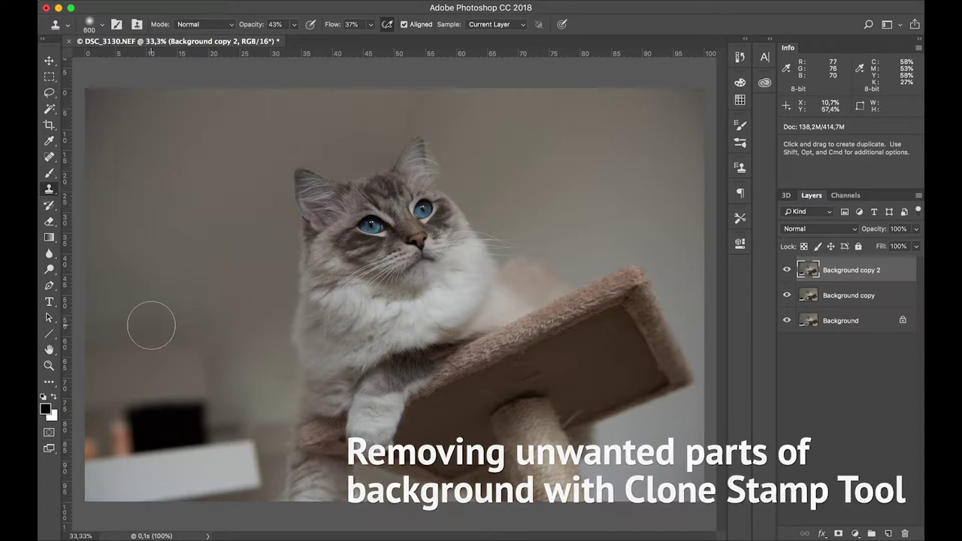
left_click(152, 281, "alt")
key("bracketright")
- Clone grey wall over the dark box at the lower left with a 900 brush
left_click_drag(161, 430, 157, 446)
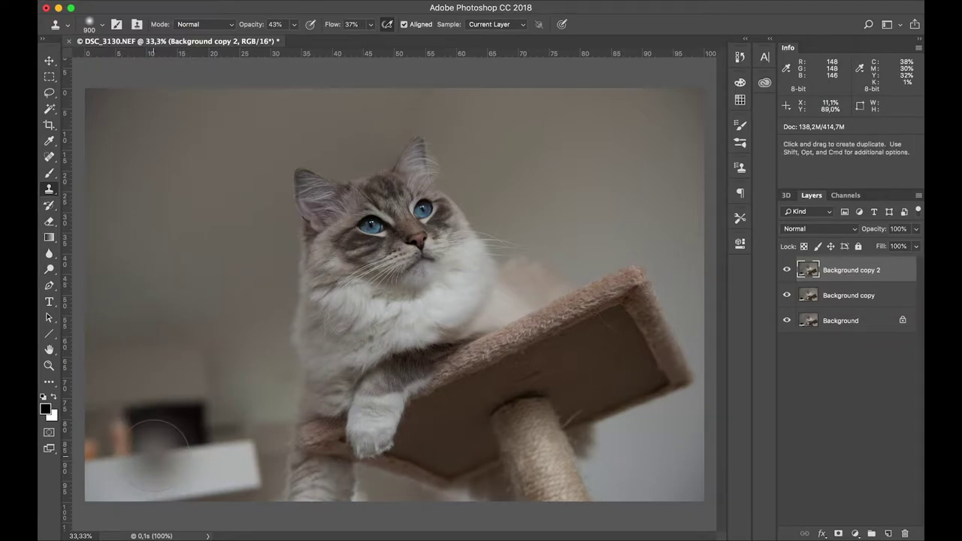
key("bracketright")
key("bracketright")
left_click_drag(126, 471, 206, 474)
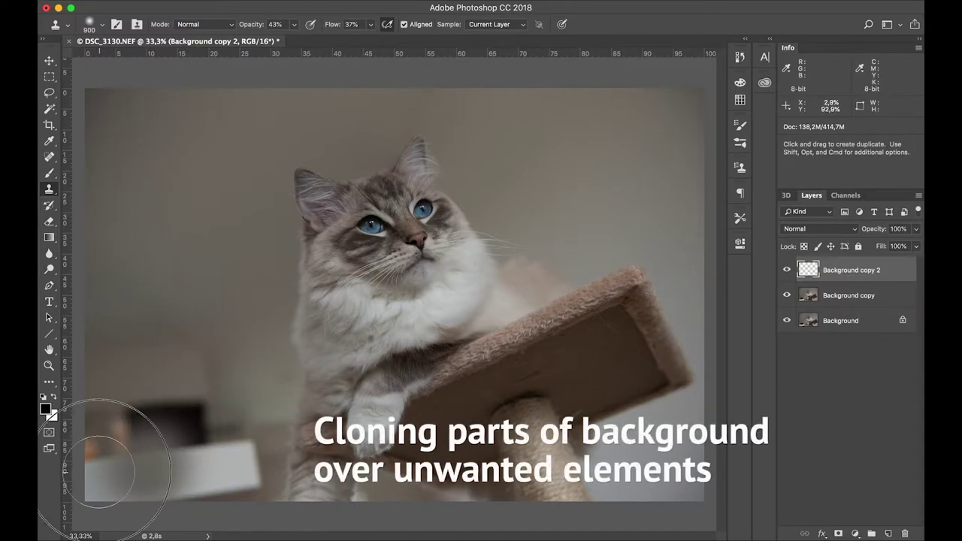
key("super+z")
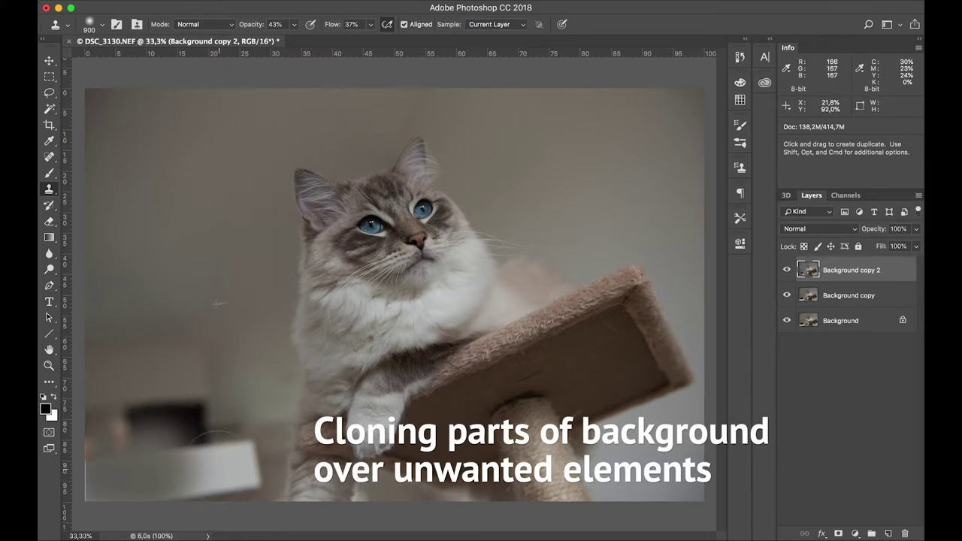
left_click_drag(147, 417, 184, 421)
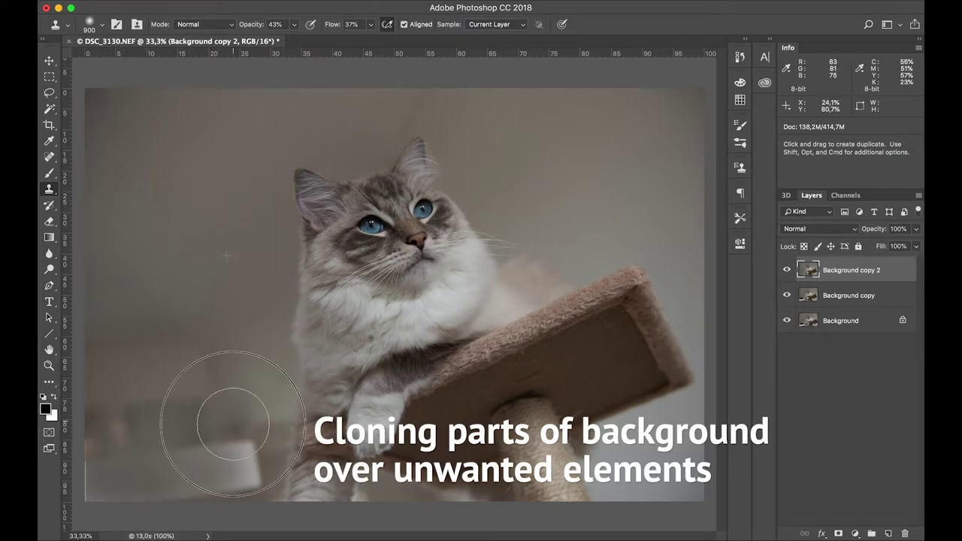
left_click_drag(215, 456, 251, 401)
- Clone grey background along the bottom edge and touch up the left side with a 600 brush
key("super+z")
left_click_drag(134, 368, 197, 373)
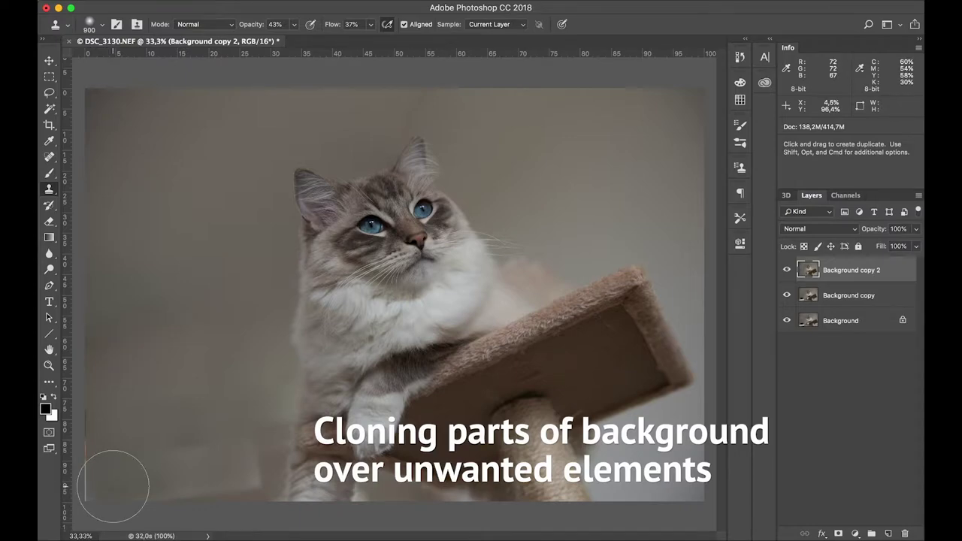
left_click_drag(113, 486, 206, 485)
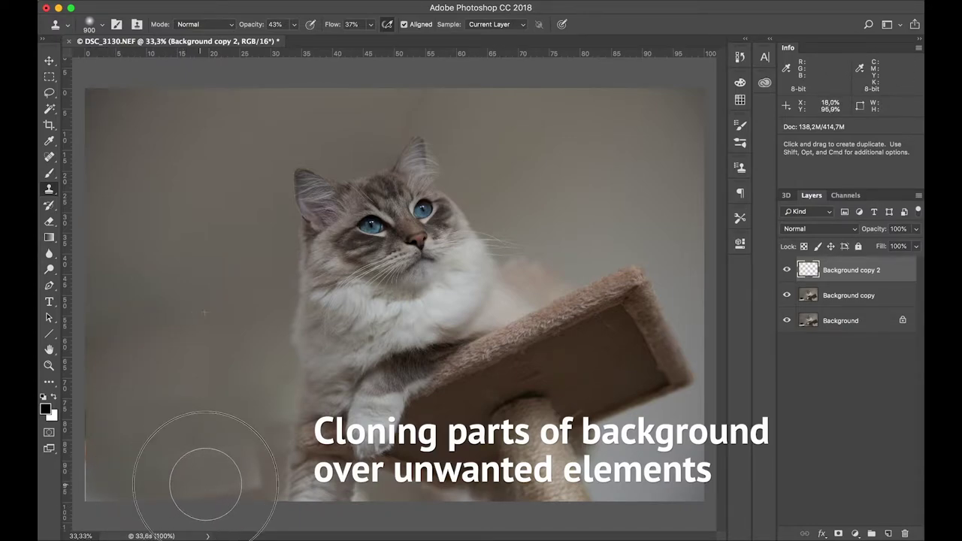
left_click_drag(205, 484, 247, 472)
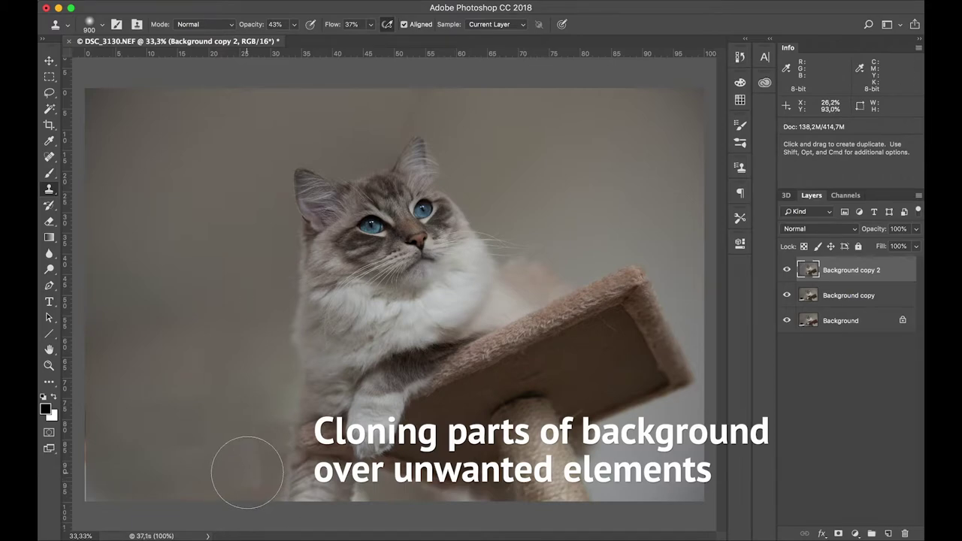
key("bracketleft")
key("bracketleft")
key("bracketleft")
left_click_drag(193, 365, 193, 343)
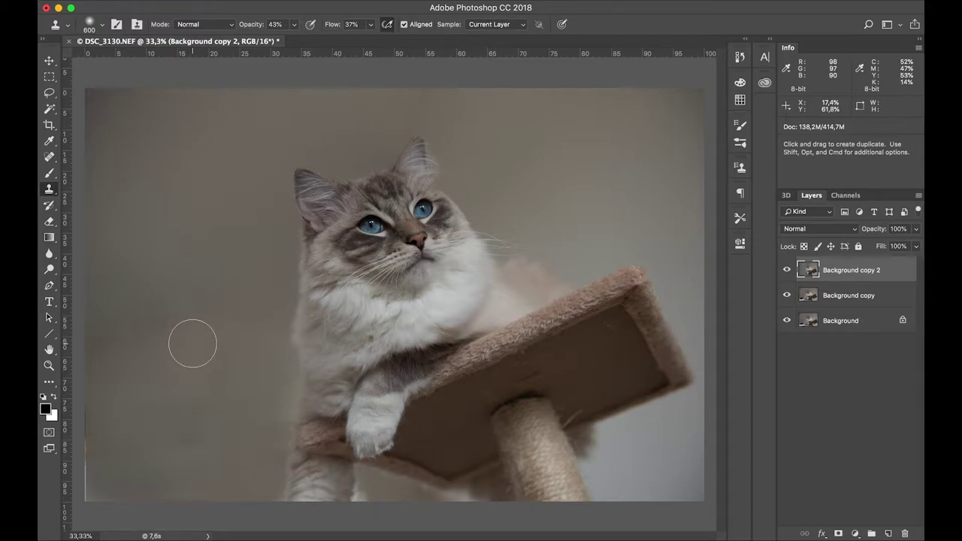
- Crop to a 1:1 square rotated about 4.5°, with the nearer eye on a thirds crossing
left_click(50, 125)
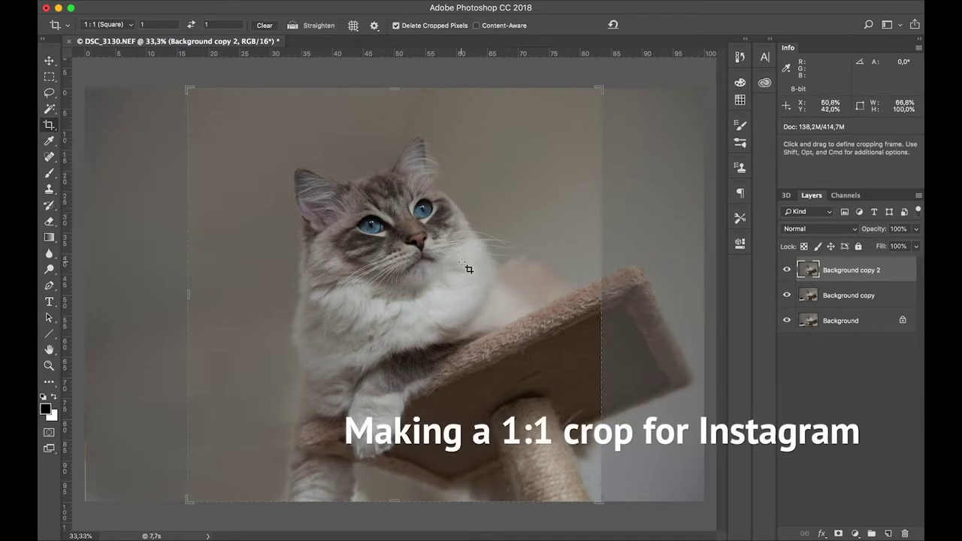
left_click(467, 302)
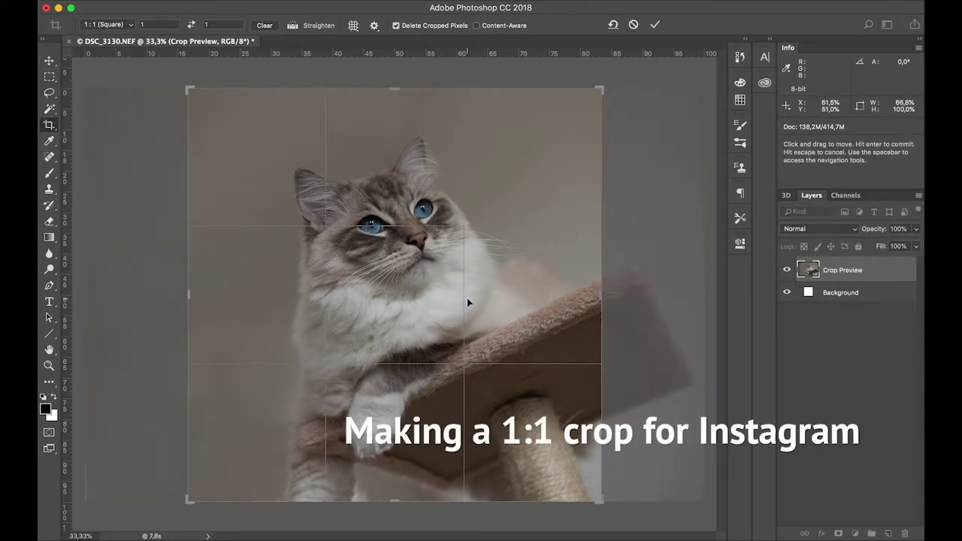
left_click_drag(472, 300, 426, 300)
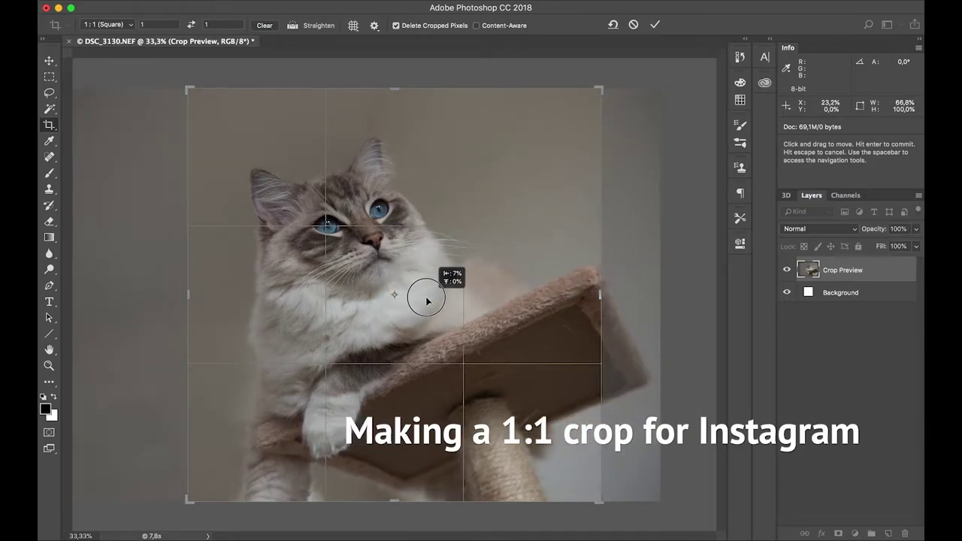
left_click_drag(426, 301, 440, 305)
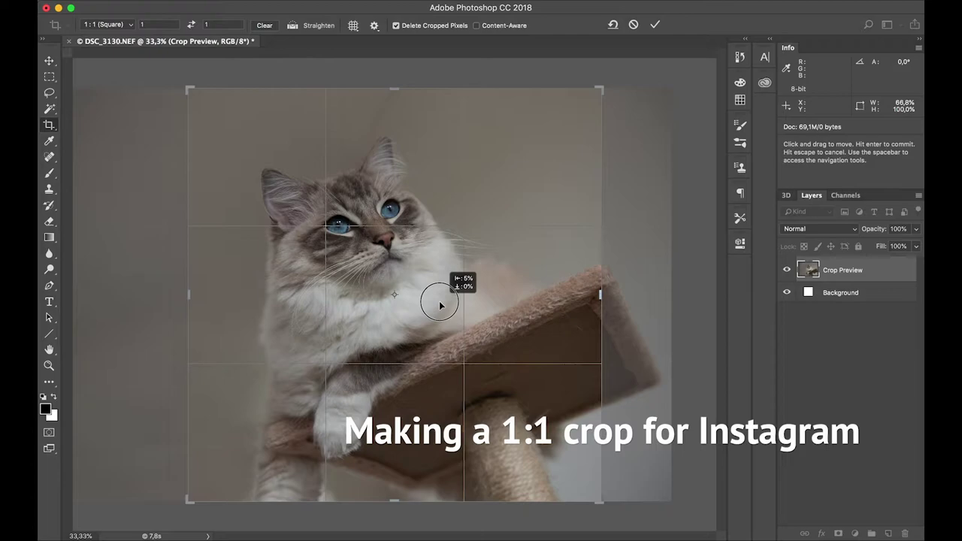
left_click_drag(683, 77, 699, 117)
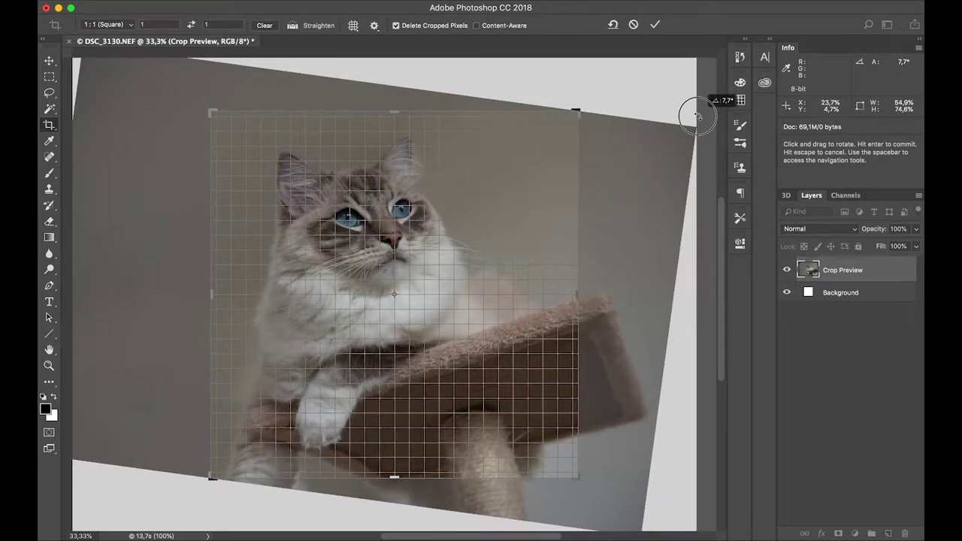
left_click_drag(698, 117, 691, 96)
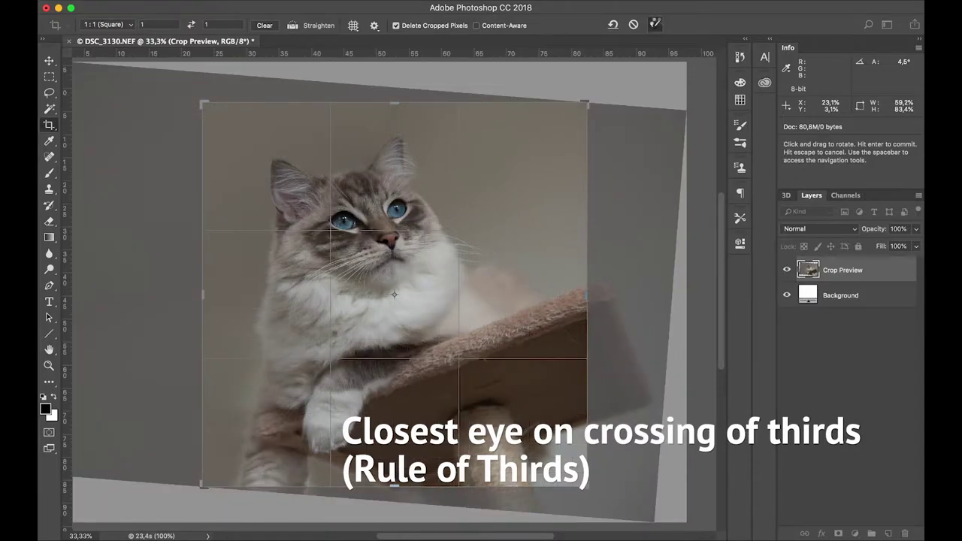
left_click(655, 24)
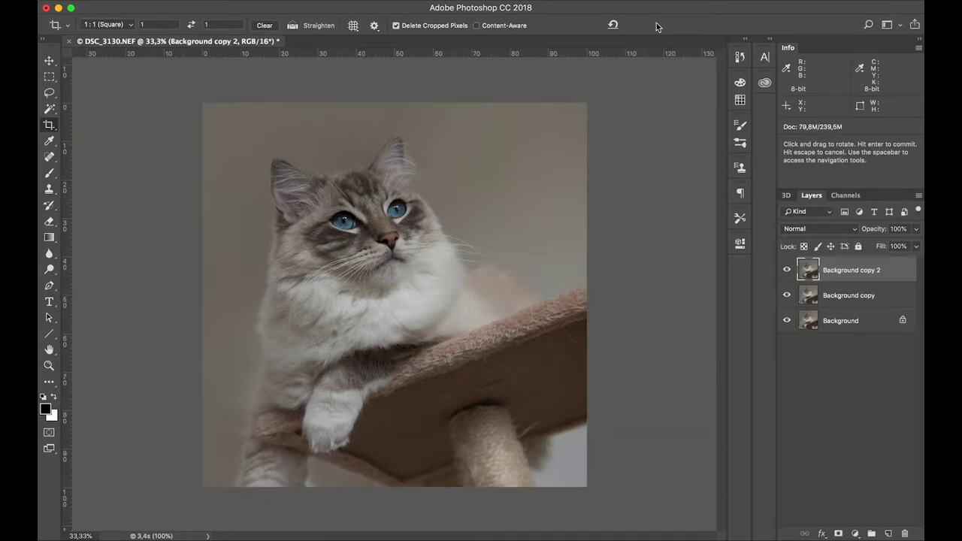
key("j")
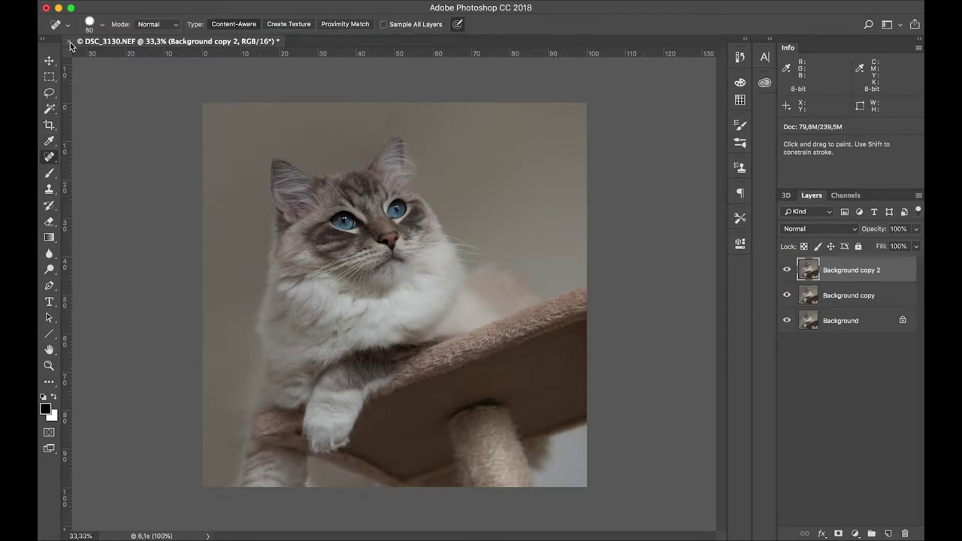
- Save the edit as DSC_3130-Edit.tif and return to Lightroom
left_click(154, 0)
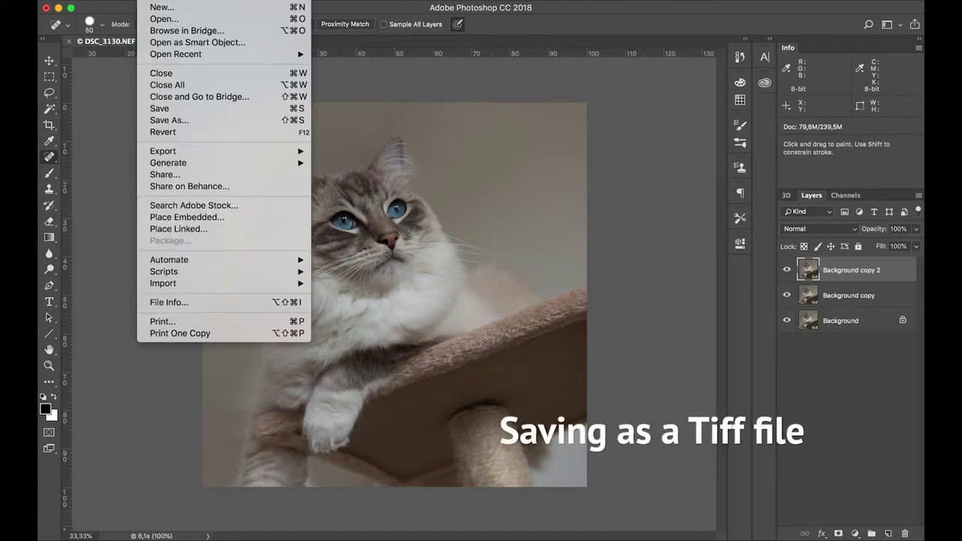
left_click(176, 110)
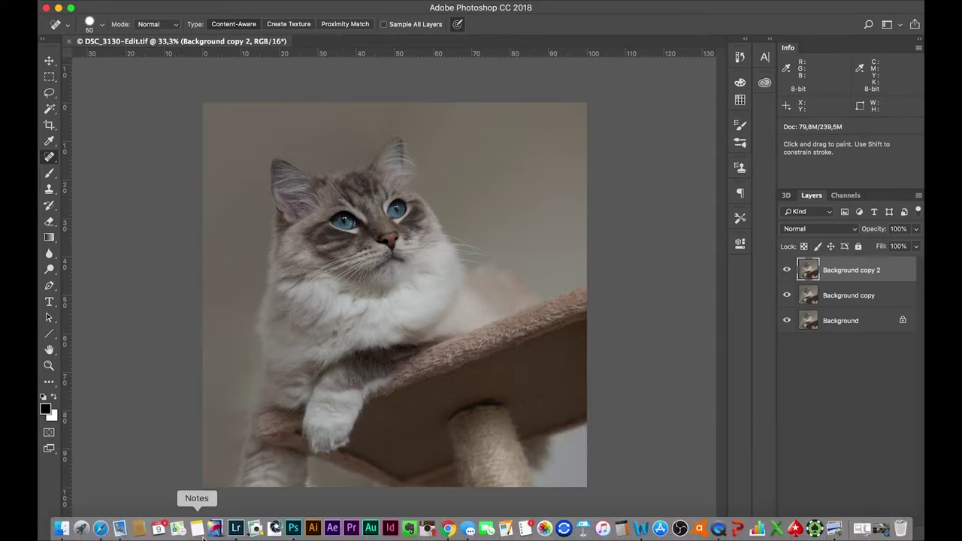
left_click(235, 529)
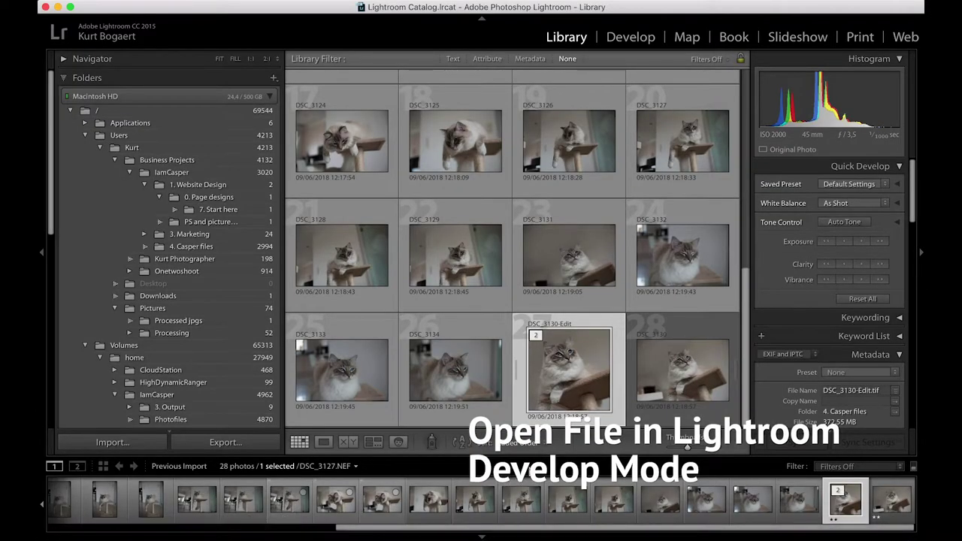
- Open DSC_3130-Edit.tif in the Develop module and expand the Detail panel
left_click(630, 38)
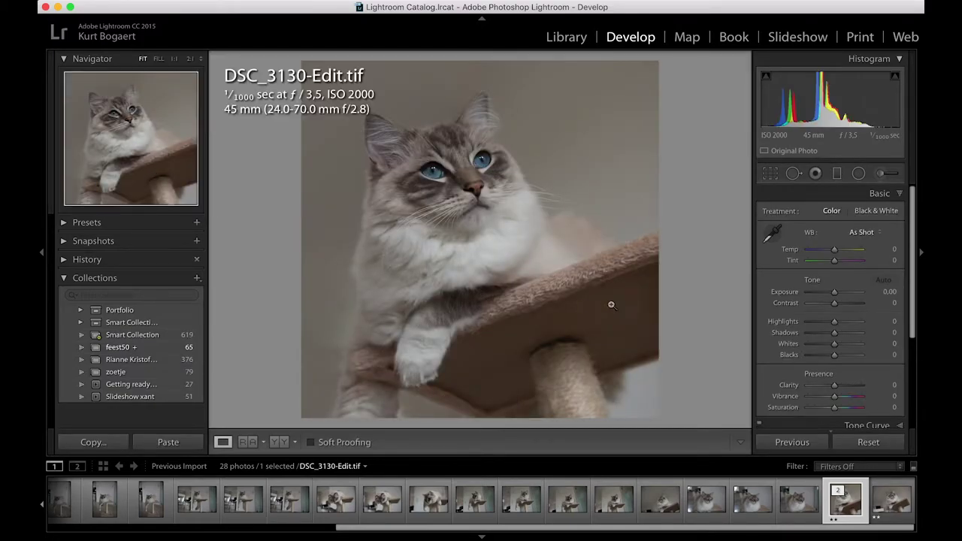
scroll(909, 295, "down", 5)
scroll(910, 331, "down", 2)
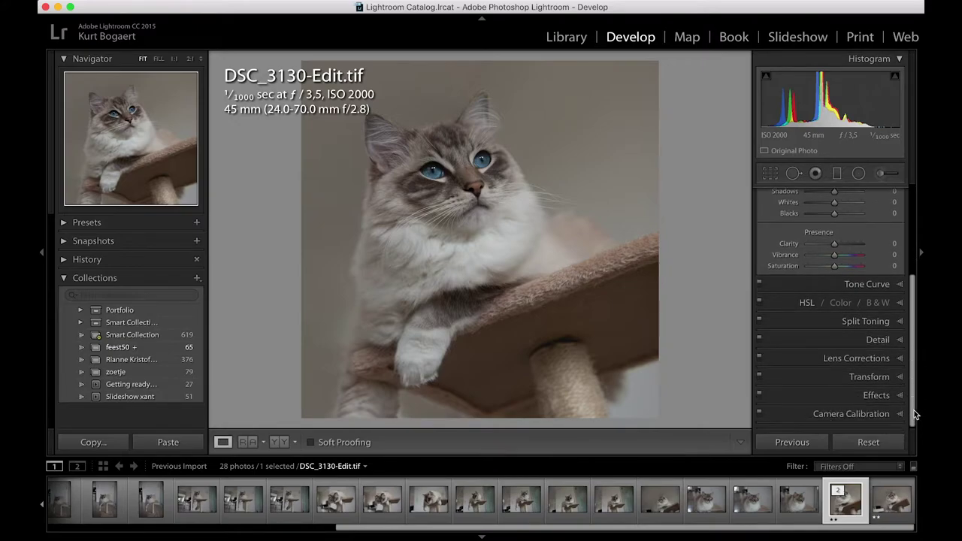
left_click(900, 340)
- Set Sharpening Amount 44 and Luminance noise reduction 20, then zoom to 1:1 on the eyes
left_click_drag(809, 292, 823, 298)
left_click_drag(808, 357, 825, 358)
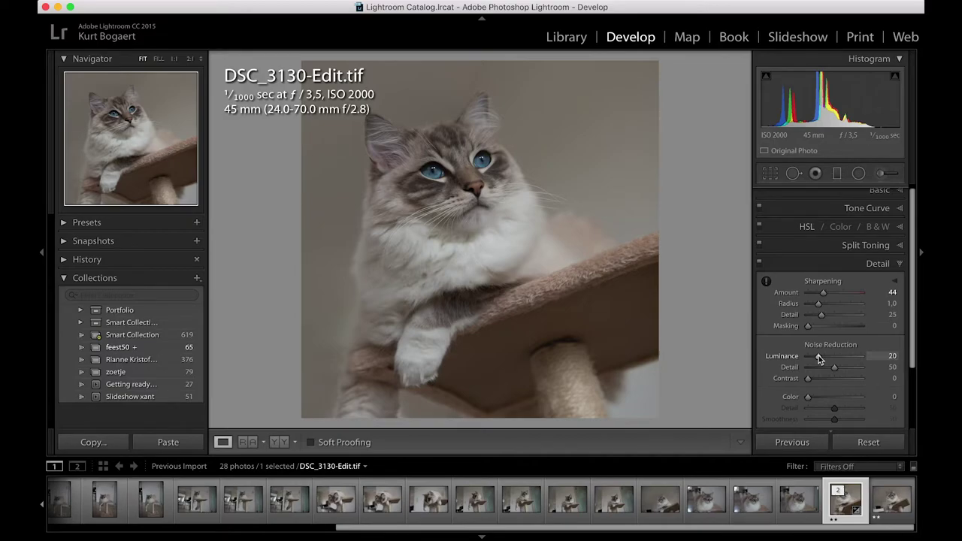
key("z")
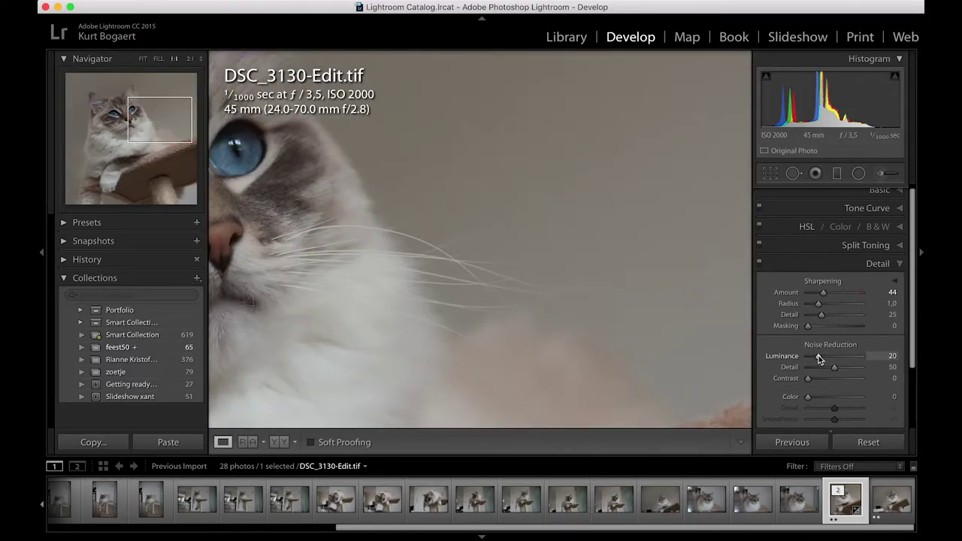
key("z")
left_click(518, 324)
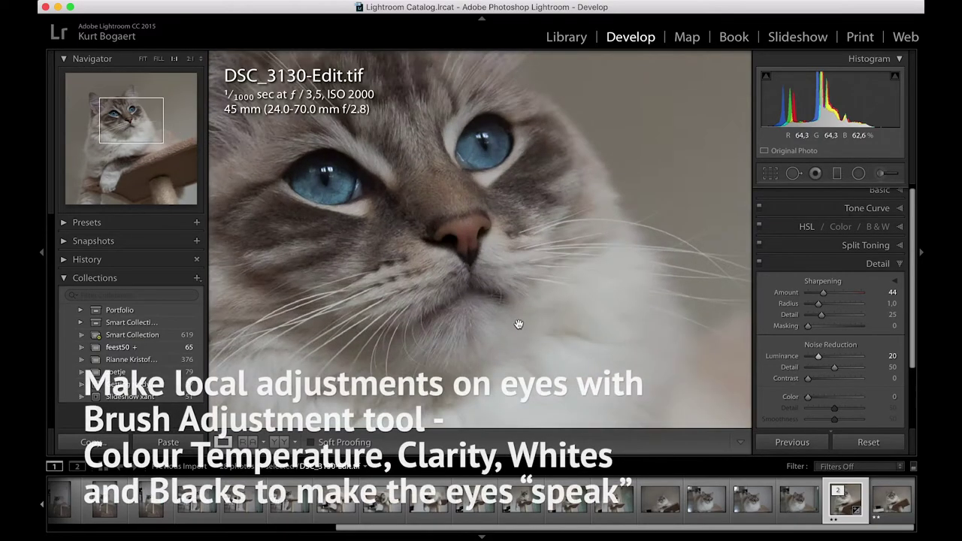
- Paint an Adjustment Brush with Temp -14 and Clarity 54 over both irises
left_click_drag(518, 324, 639, 373)
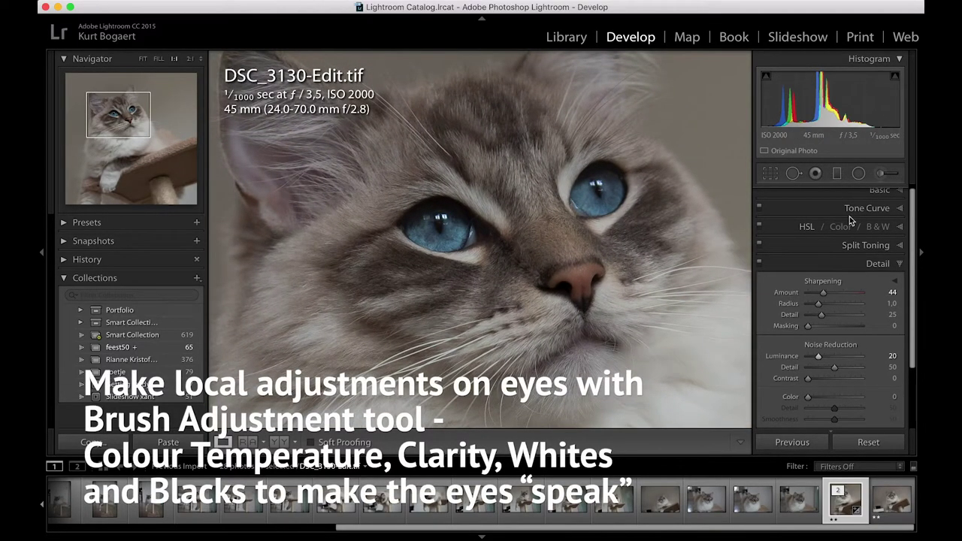
left_click(883, 174)
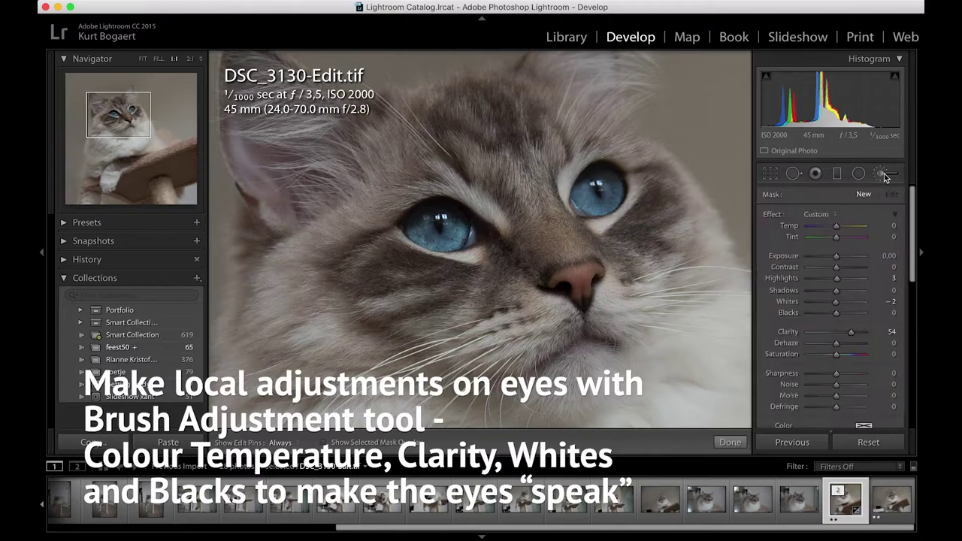
left_click_drag(836, 227, 832, 227)
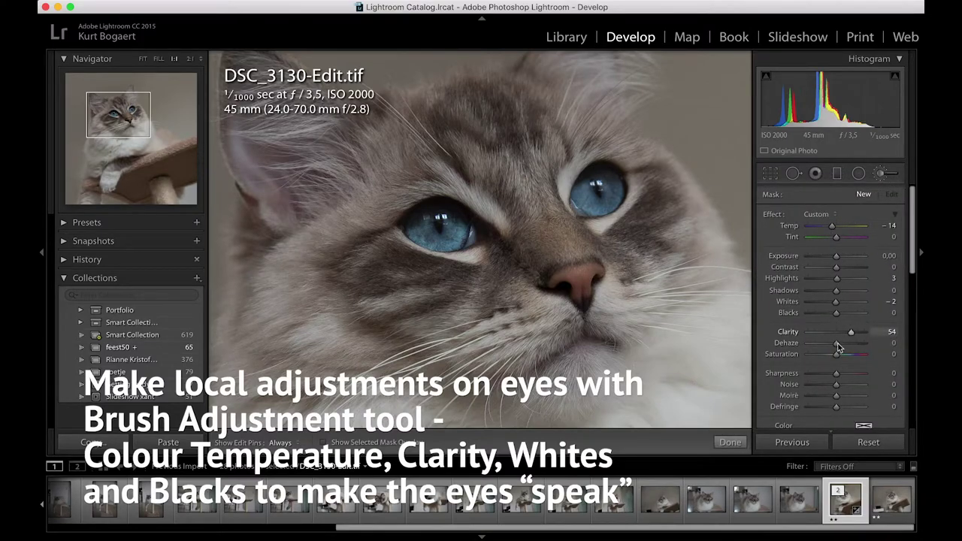
key("h")
mouse_move(592, 197)
left_mouse_down()
mouse_move(596, 186)
mouse_move(614, 193)
mouse_move(585, 198)
mouse_move(597, 218)
mouse_move(605, 178)
left_mouse_up()
mouse_move(451, 217)
left_mouse_down()
mouse_move(427, 246)
mouse_move(423, 221)
mouse_move(438, 215)
mouse_move(453, 227)
mouse_move(423, 229)
mouse_move(441, 220)
mouse_move(445, 237)
mouse_move(428, 218)
mouse_move(436, 212)
mouse_move(426, 216)
mouse_move(422, 240)
mouse_move(424, 215)
left_mouse_up()
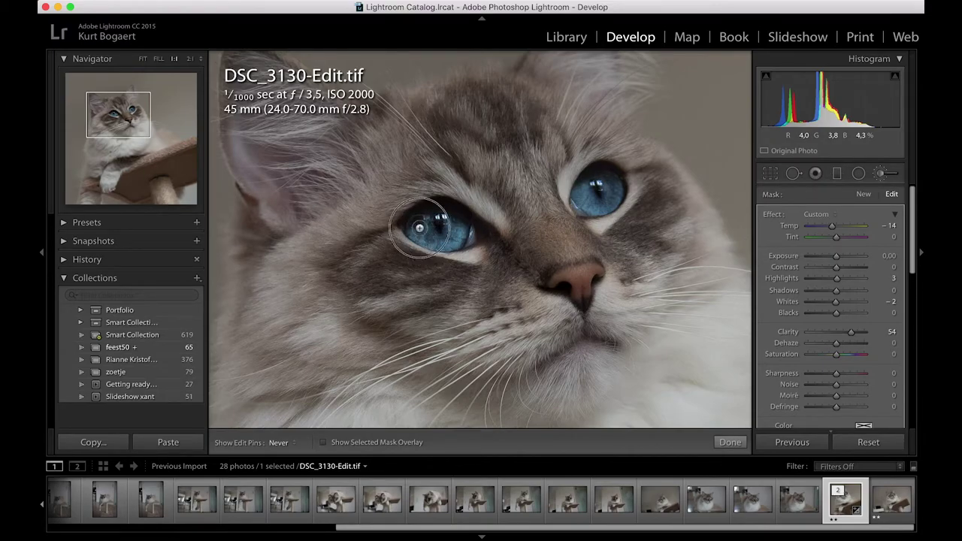
key("h")
- Refine the eye adjustment: add Dehaze, Shadows 56, Blacks 2 and lower Contrast
left_click_drag(836, 343, 839, 348)
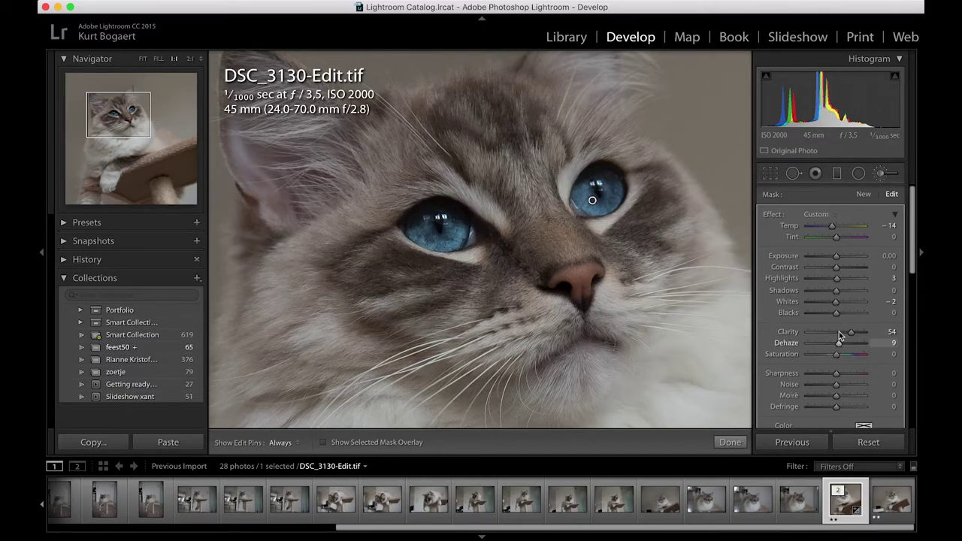
left_click_drag(836, 291, 856, 297)
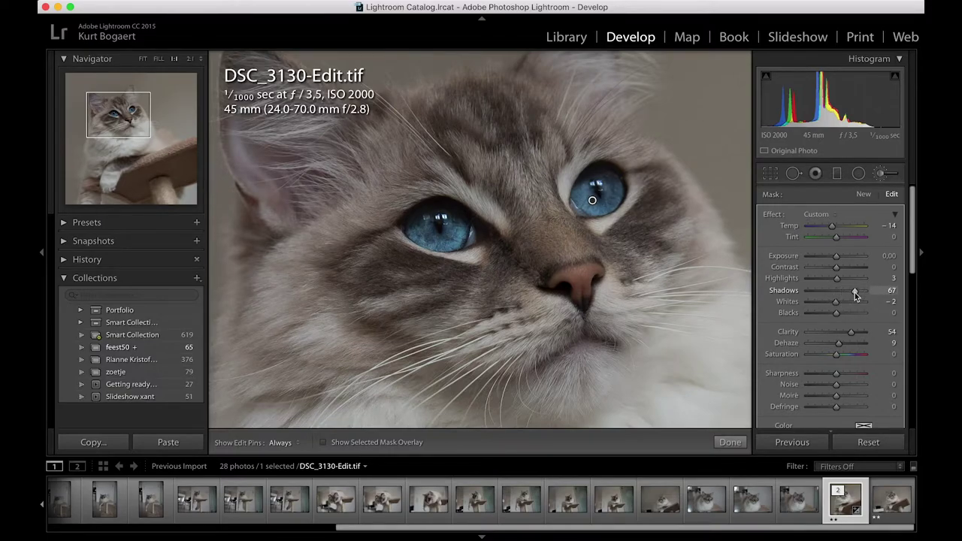
left_click_drag(842, 298, 860, 295)
left_click_drag(853, 294, 849, 295)
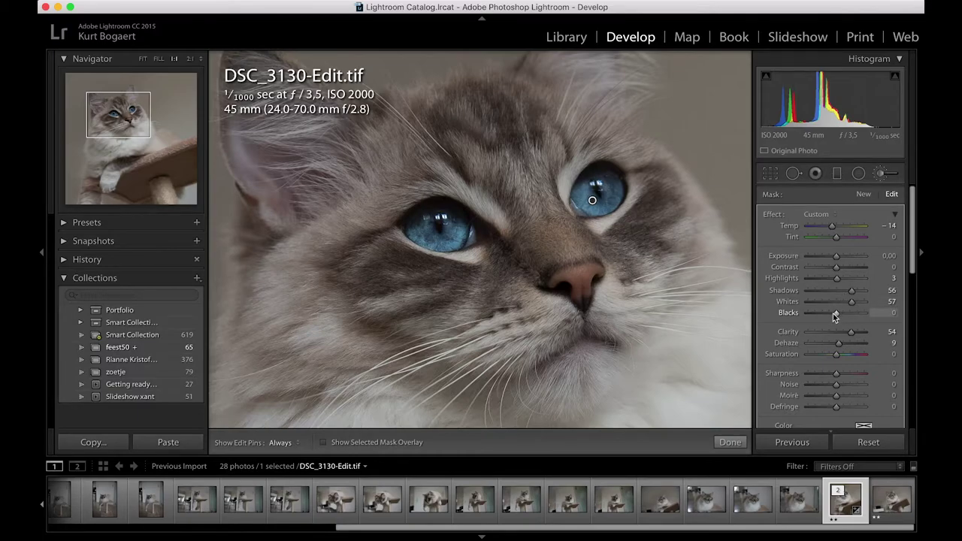
left_click(840, 313)
left_click_drag(839, 314, 837, 315)
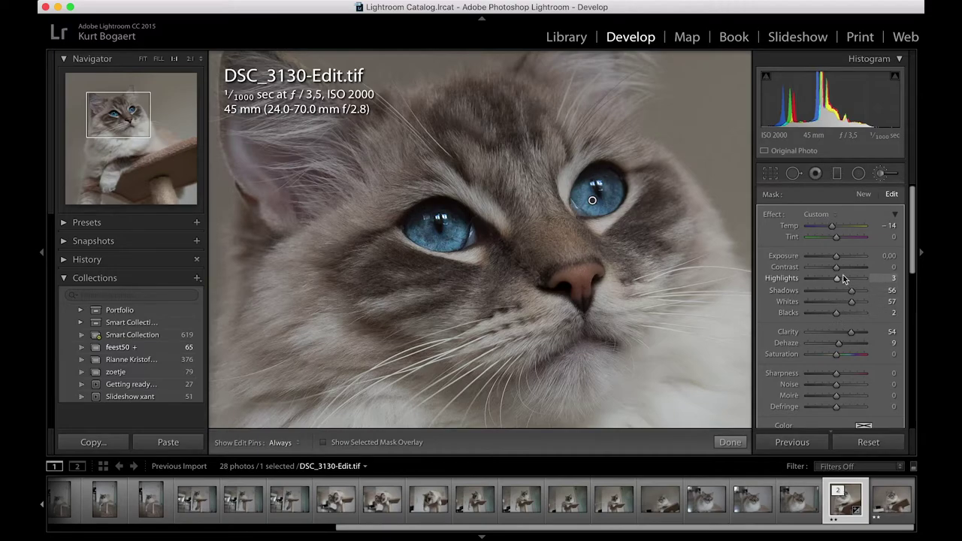
mouse_move(837, 269)
left_mouse_down()
mouse_move(812, 268)
mouse_move(841, 263)
left_mouse_up()
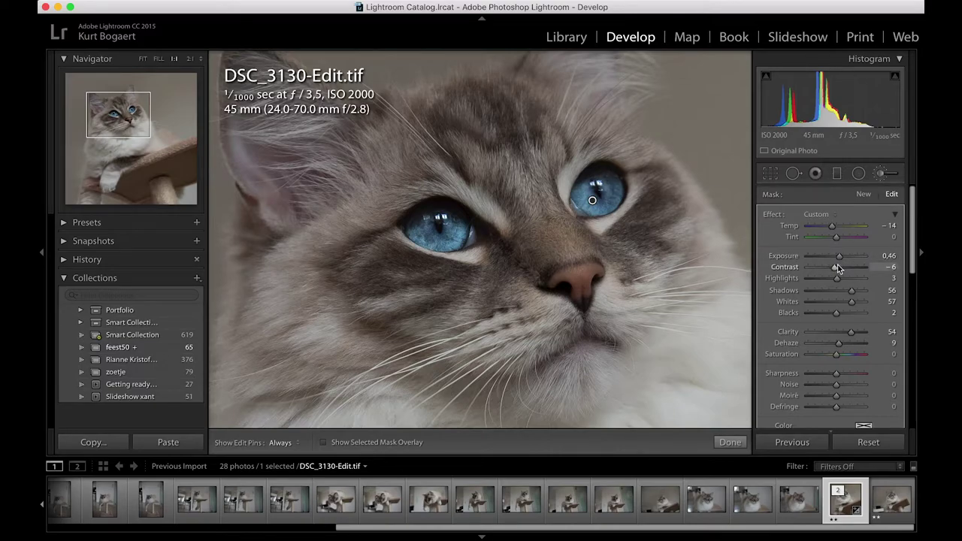
left_click(734, 443)
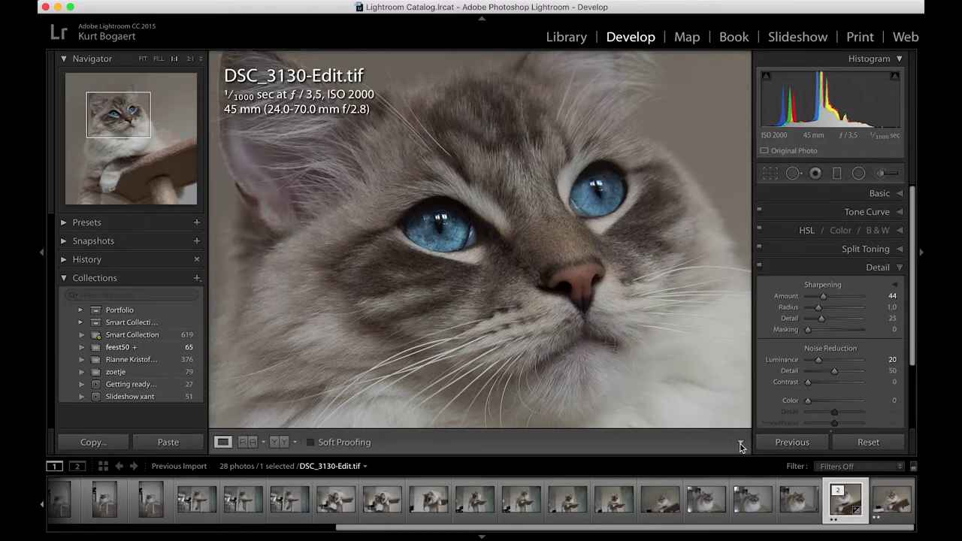
- Paint a second brush with Temp reset to 0 over the dark markings beside the eyes
left_click(883, 178)
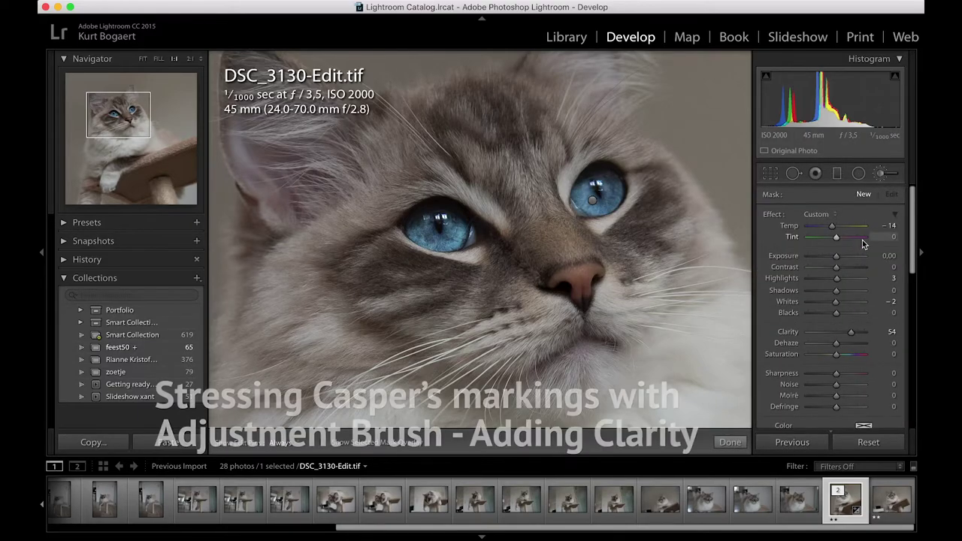
double_click(833, 227)
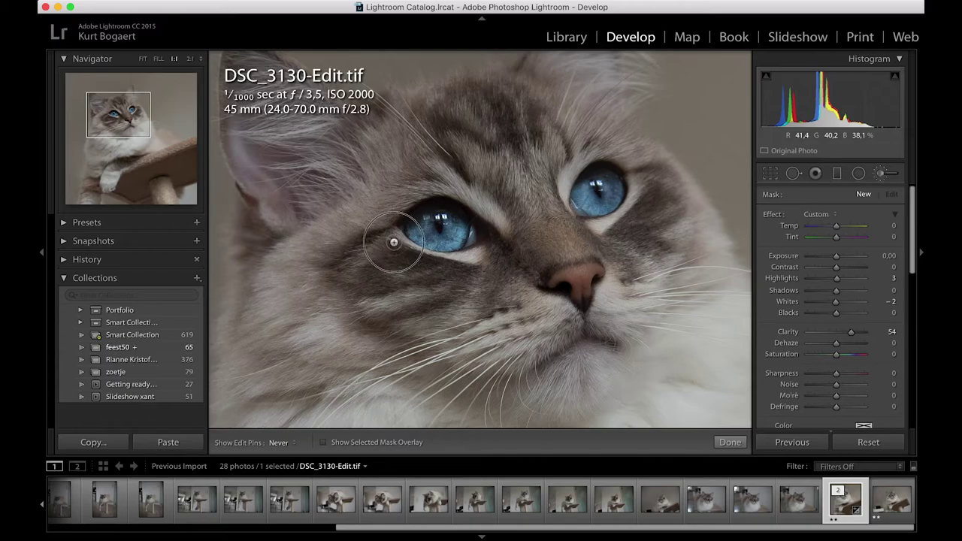
left_click_drag(412, 251, 393, 241)
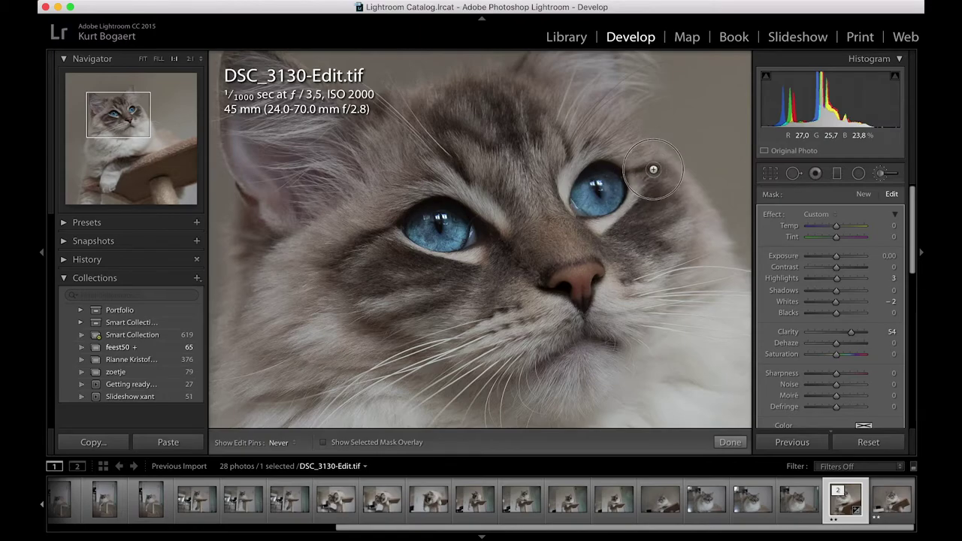
left_click(726, 442)
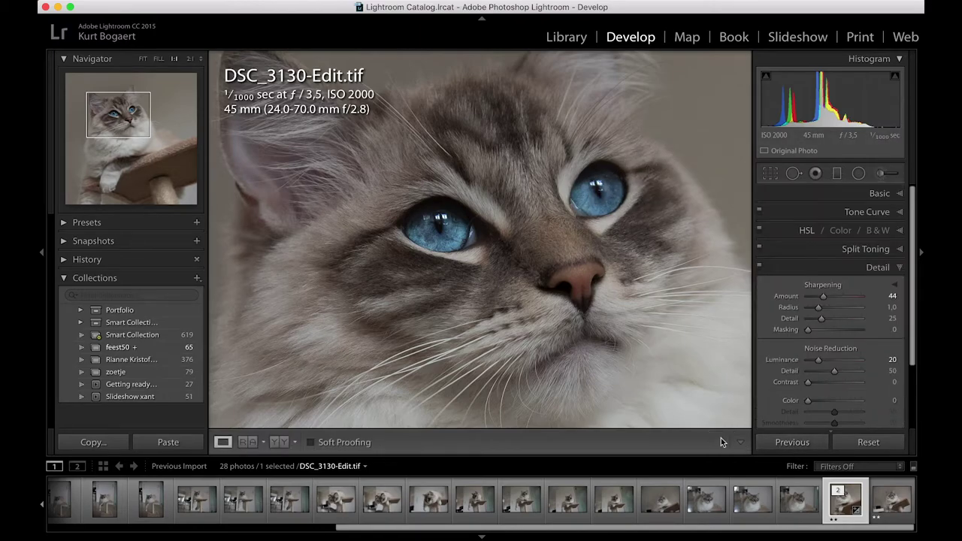
- Fit the photo in view and set global Exposure +0.45, Clarity +3 and Vibrance +17
key("minus")
key("equal")
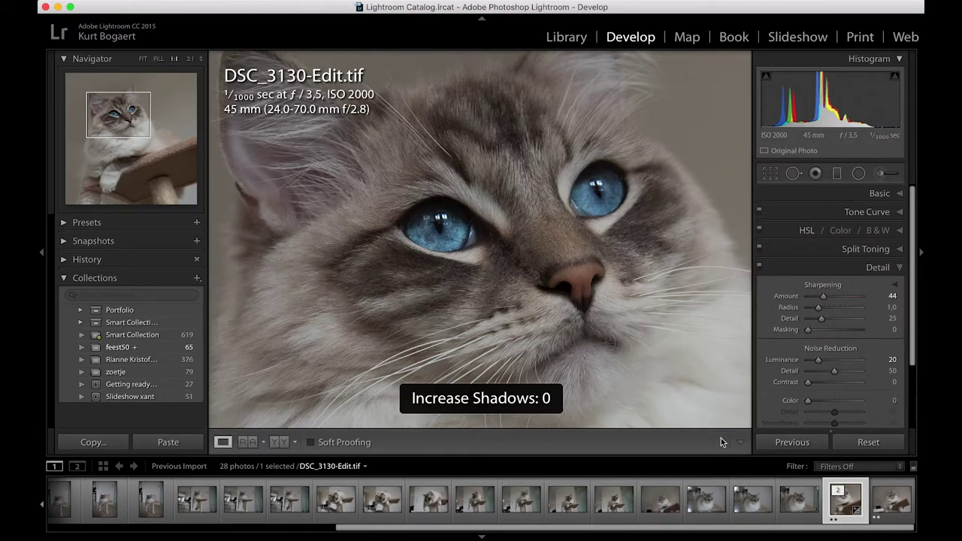
key("z")
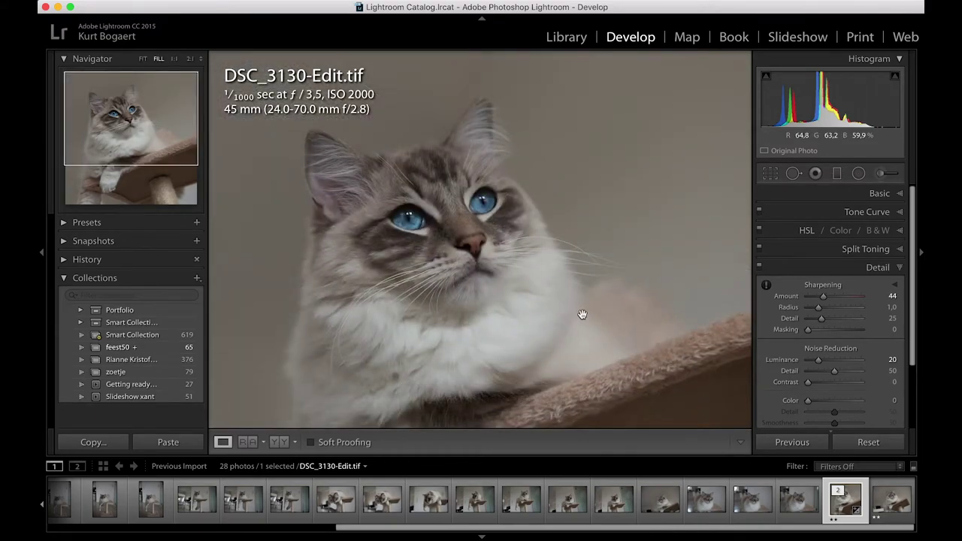
left_click(143, 59)
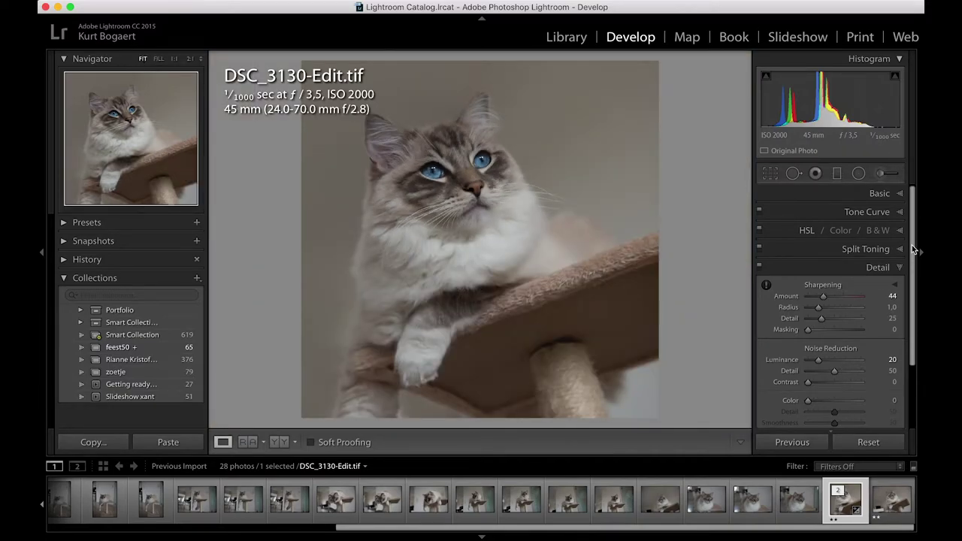
left_click(900, 197)
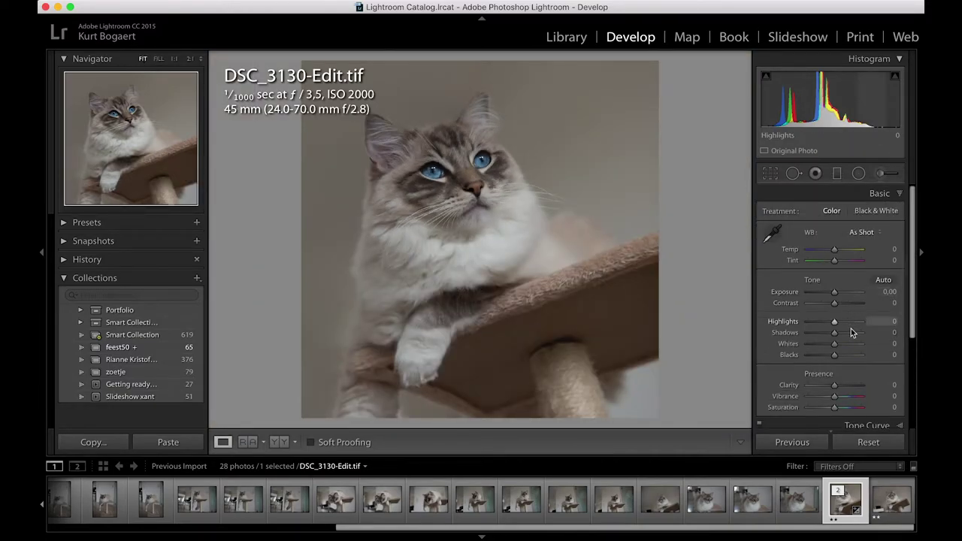
left_click_drag(835, 297, 838, 298)
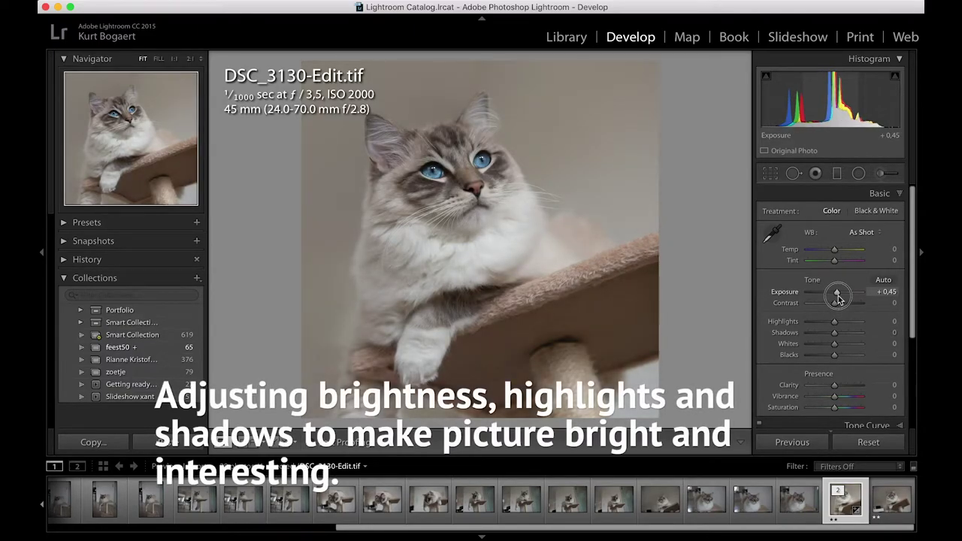
left_click_drag(835, 385, 836, 389)
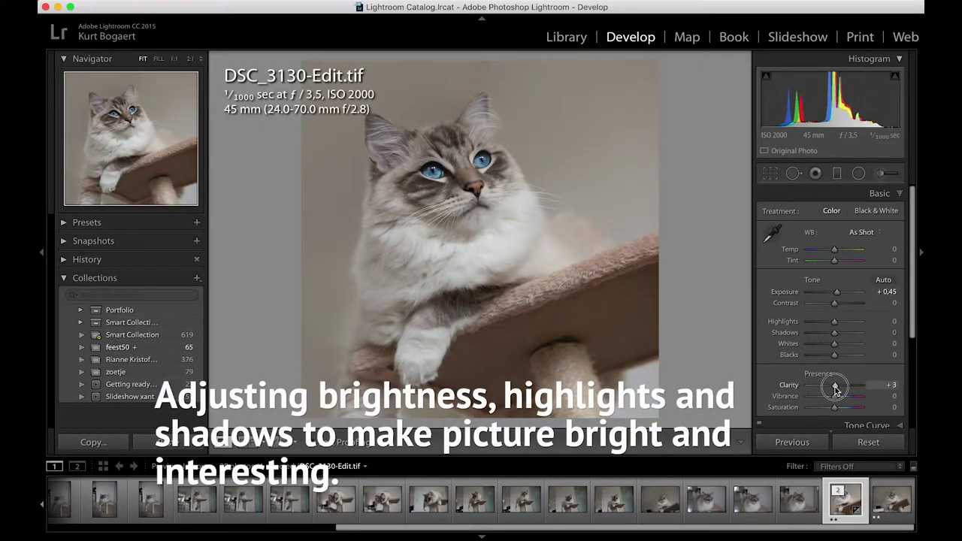
left_click_drag(834, 397, 842, 402)
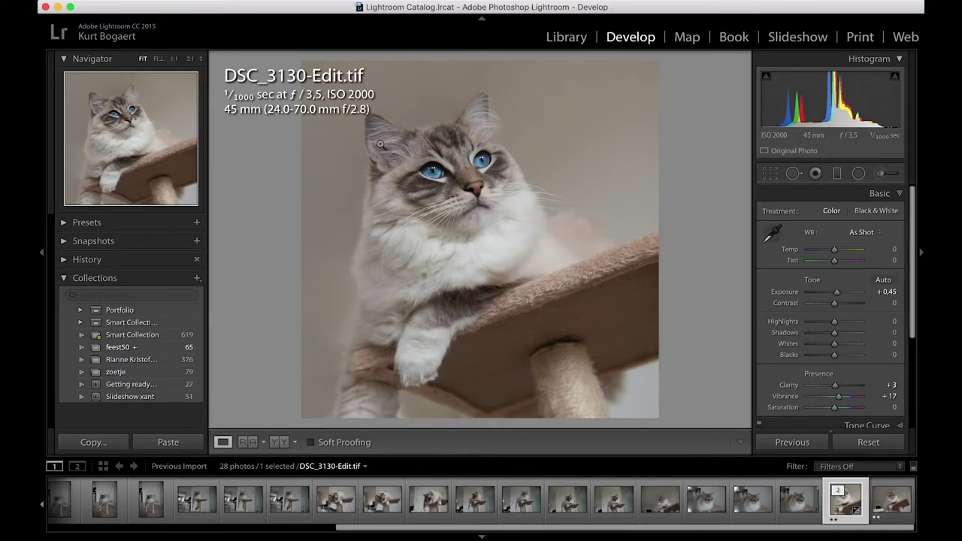
left_click(886, 174)
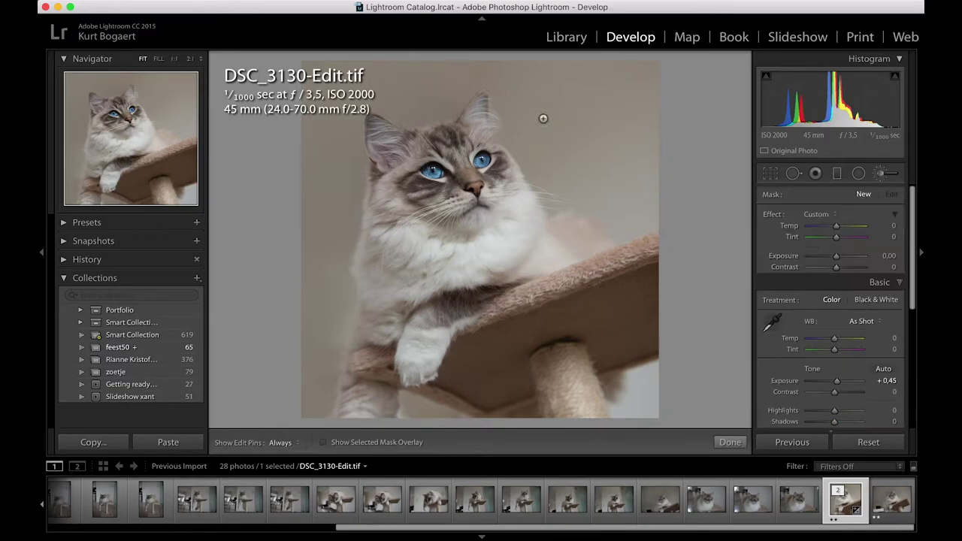
- Lower the eye adjustment-brush pin's exposure to 0.11, then start deepening the blacks
left_click(482, 162)
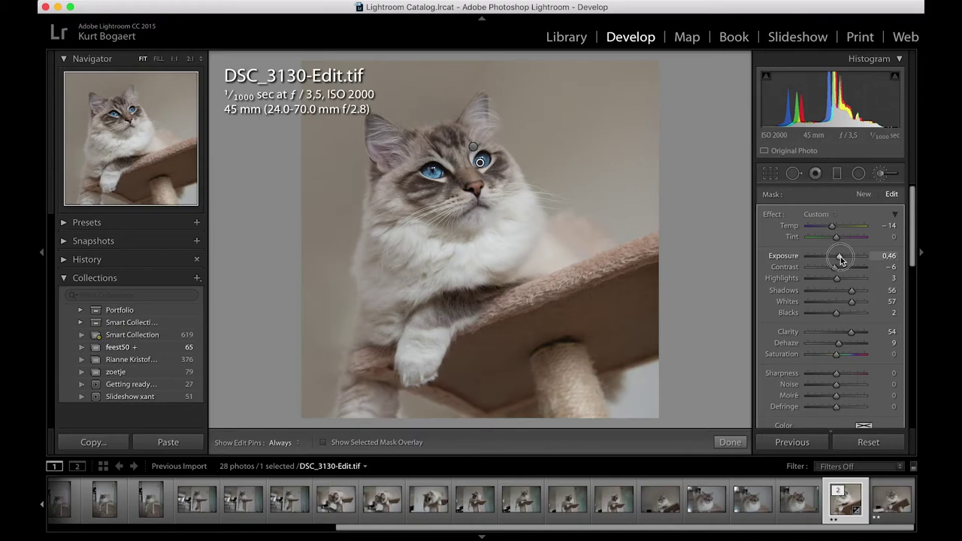
left_click_drag(840, 259, 838, 259)
left_click(730, 441)
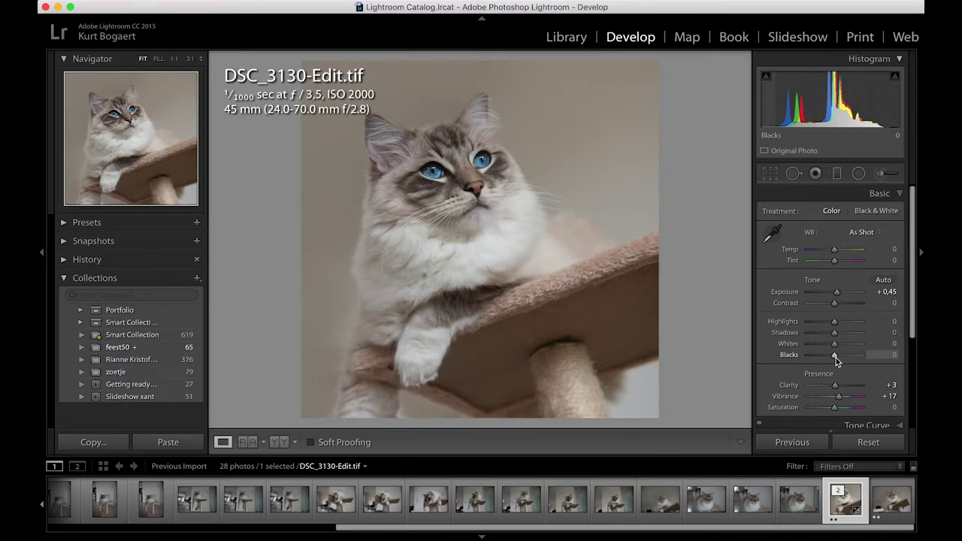
mouse_move(835, 356)
left_mouse_down()
mouse_move(822, 356)
mouse_move(830, 363)
mouse_move(849, 345)
mouse_move(821, 344)
mouse_move(852, 345)
mouse_move(827, 323)
left_mouse_up()
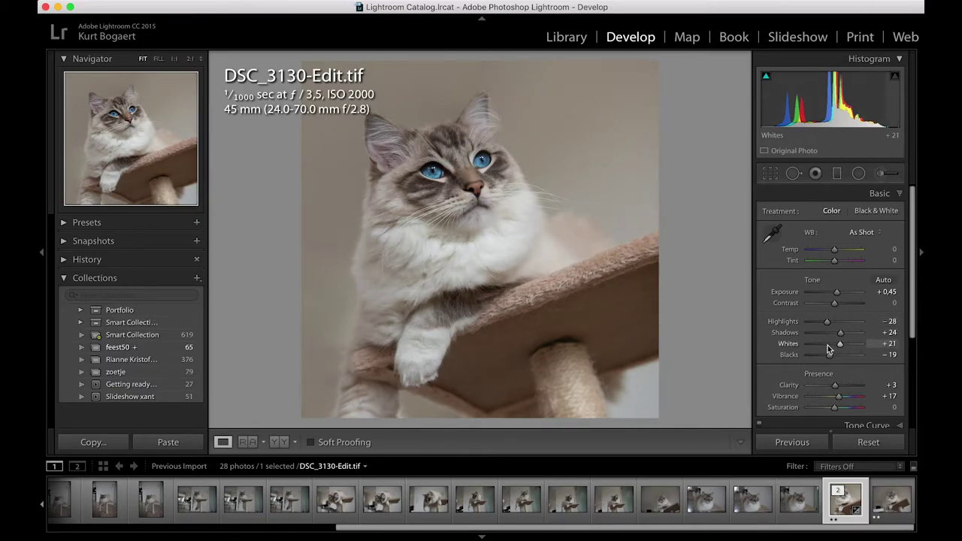
- Scroll the right panel down to bring the further develop sections into view
scroll(827, 350, "down", 1)
scroll(828, 349, "down", 1)
scroll(828, 349, "down", 1)
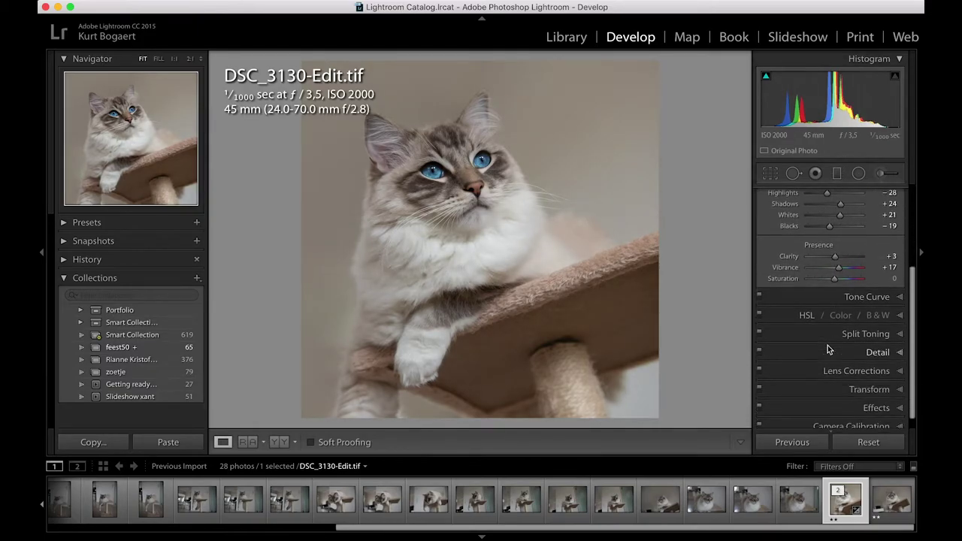
- Add a post-crop vignette: amount -18, midpoint 9, roundness +100, feather 100
left_click(899, 395)
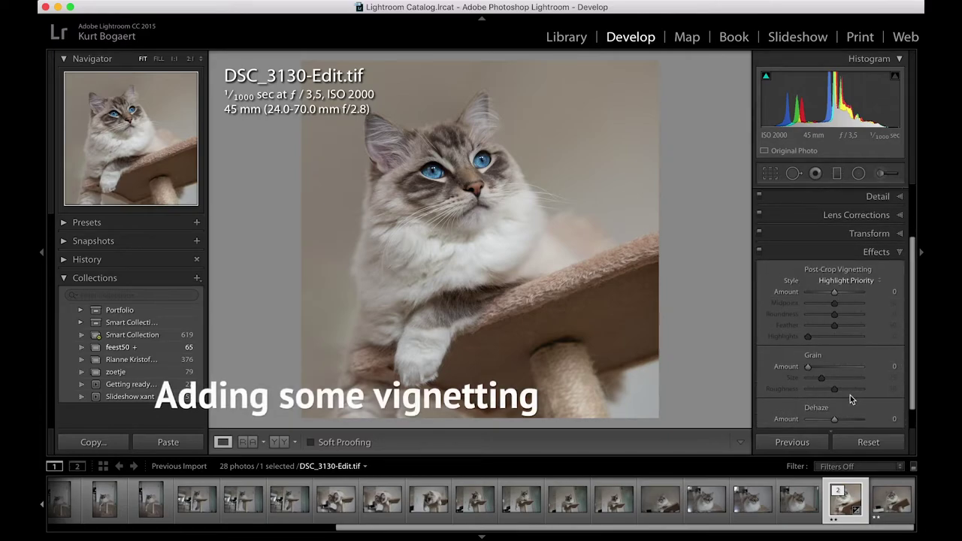
left_click_drag(834, 292, 829, 295)
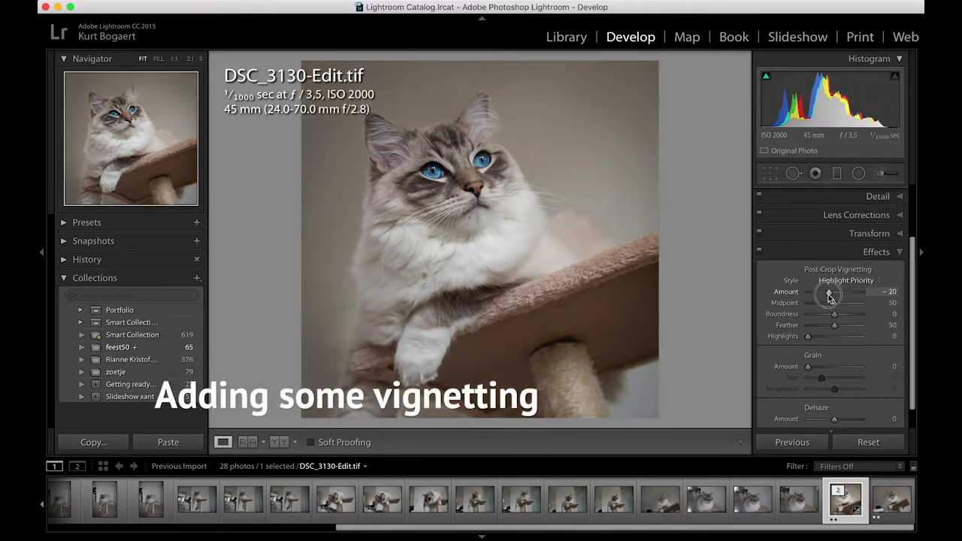
mouse_move(834, 315)
left_mouse_down()
mouse_move(809, 319)
mouse_move(865, 315)
mouse_move(842, 330)
mouse_move(869, 331)
left_mouse_up()
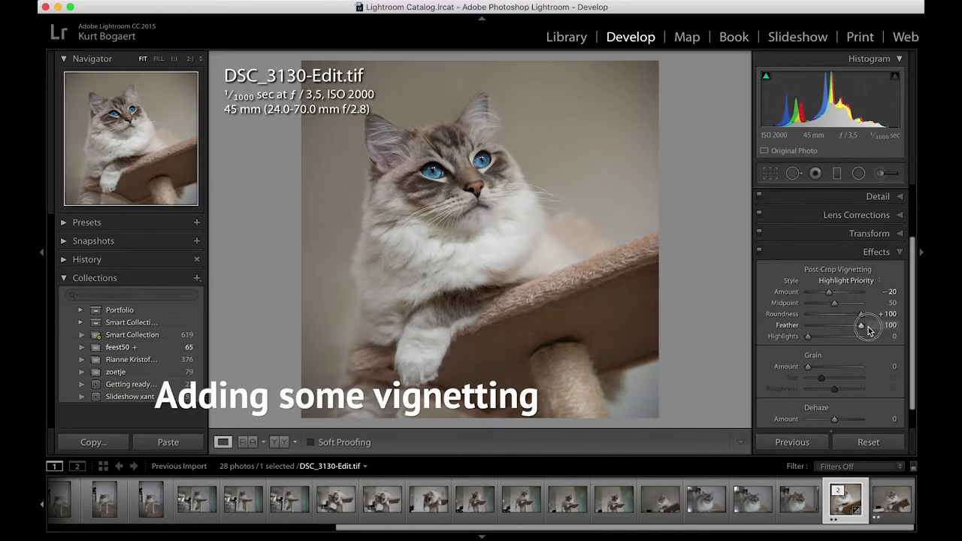
left_click_drag(830, 297, 831, 298)
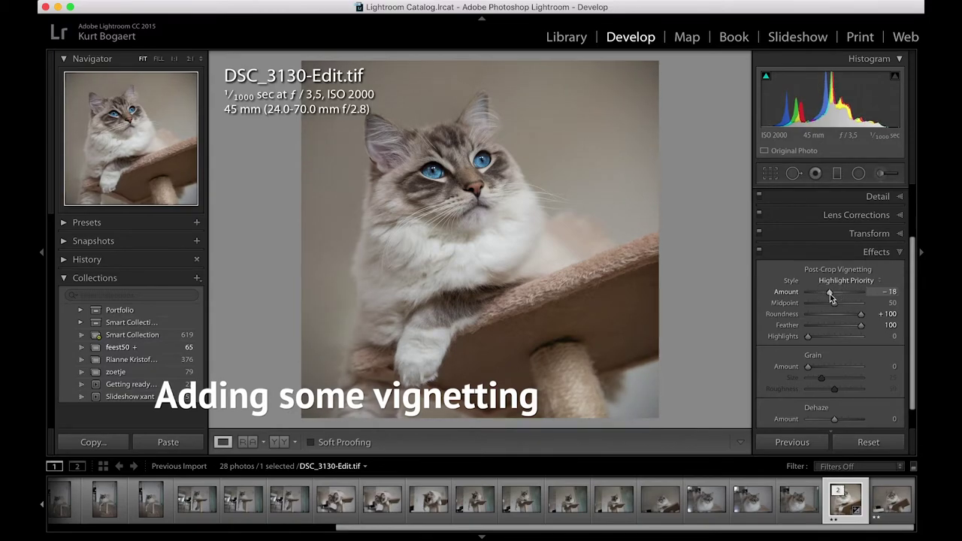
mouse_move(834, 303)
left_mouse_down()
mouse_move(844, 308)
mouse_move(809, 314)
left_mouse_up()
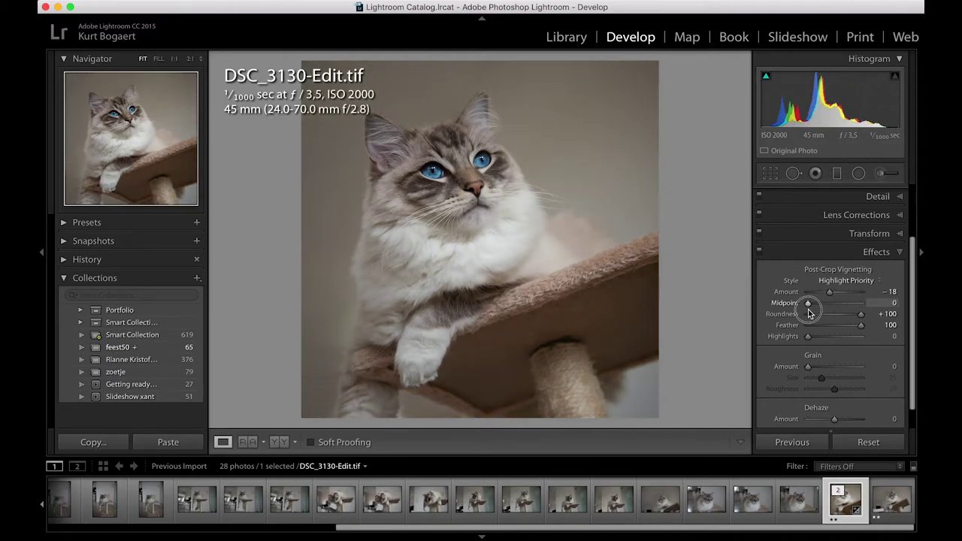
left_click_drag(809, 315, 813, 314)
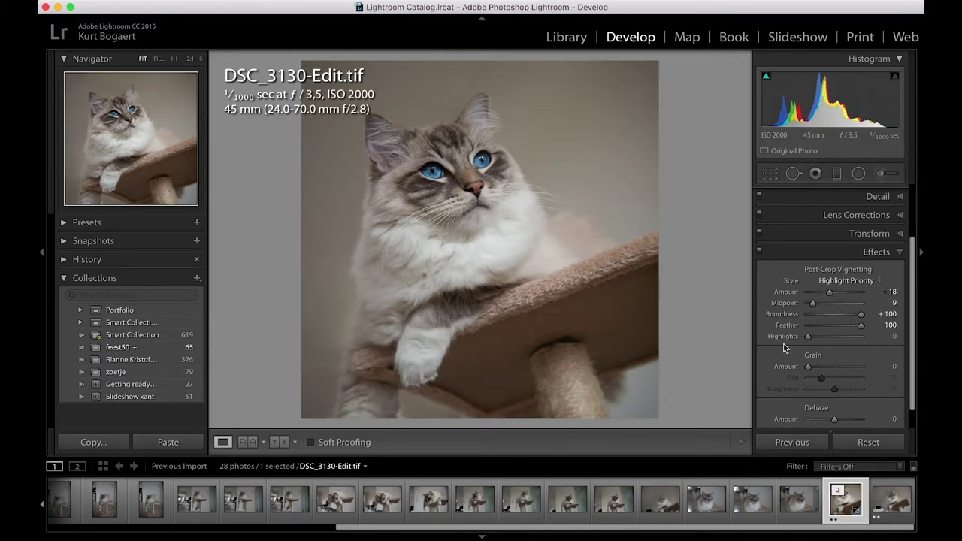
- Scroll back up and expand the Basic panel
scroll(851, 318, "up", 2)
scroll(851, 318, "up", 2)
left_click(864, 193)
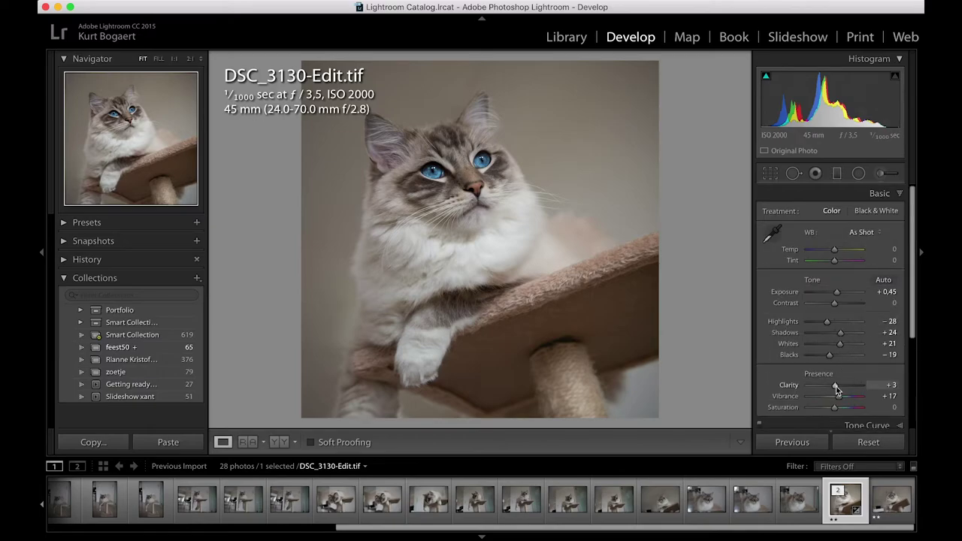
- Settle exposure at +0.50 after trying +0.75, and widen the vignette midpoint to 41
left_click_drag(837, 294, 839, 295)
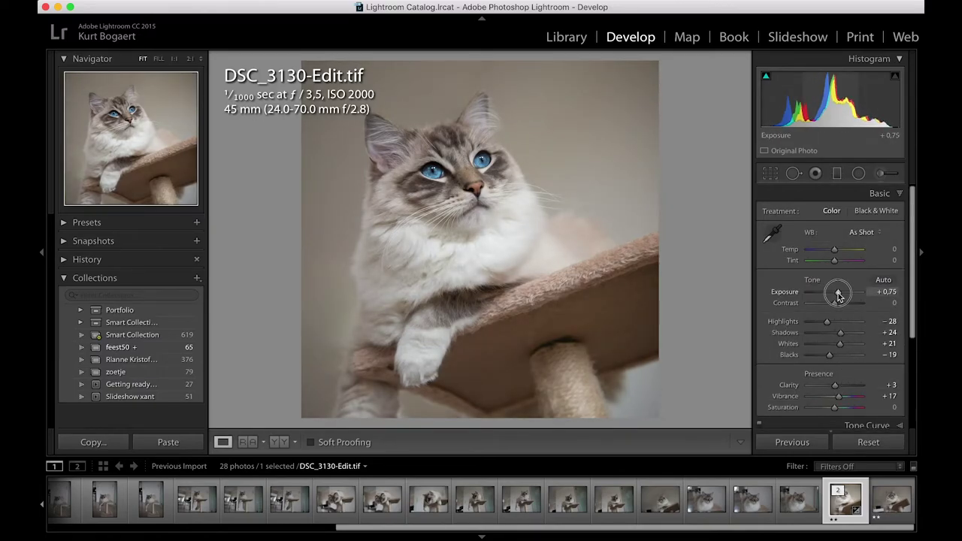
left_click_drag(839, 296, 837, 296)
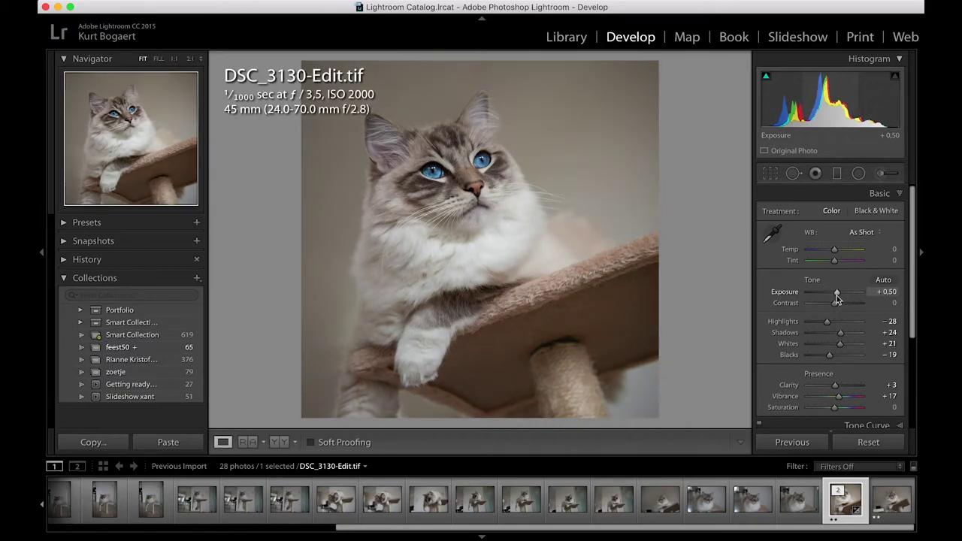
scroll(852, 318, "down", 10)
left_click(896, 397)
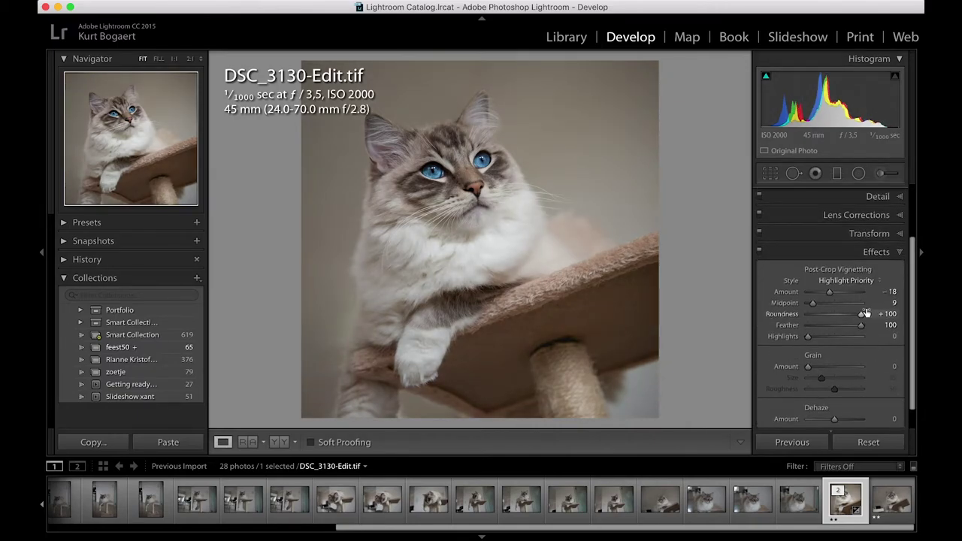
left_click_drag(815, 303, 832, 308)
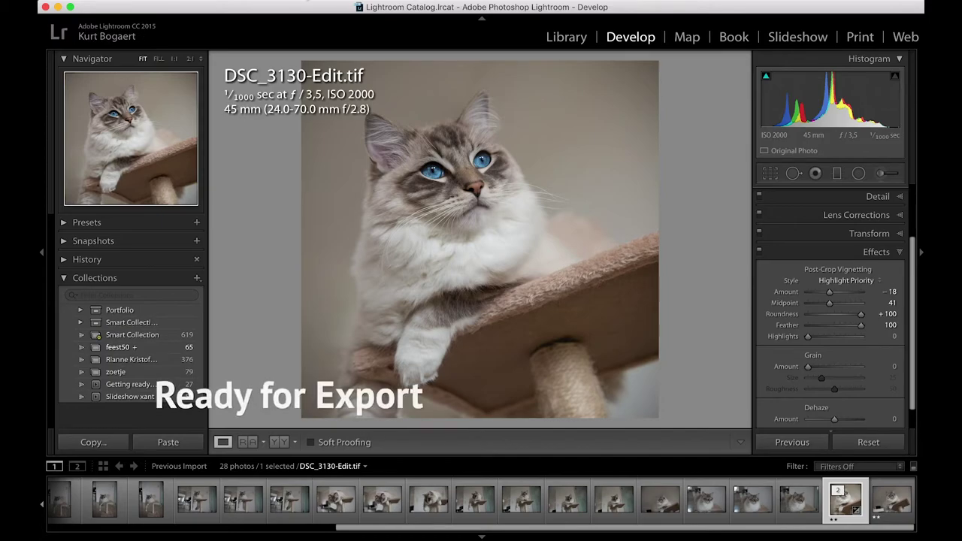
- Open the menu bar to begin exporting the edited cat photo
left_click(288, 2)
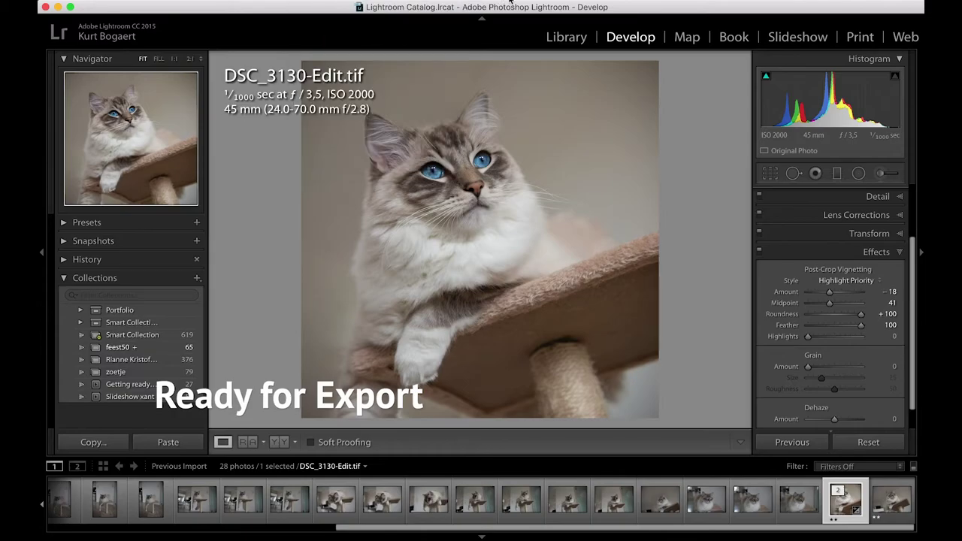